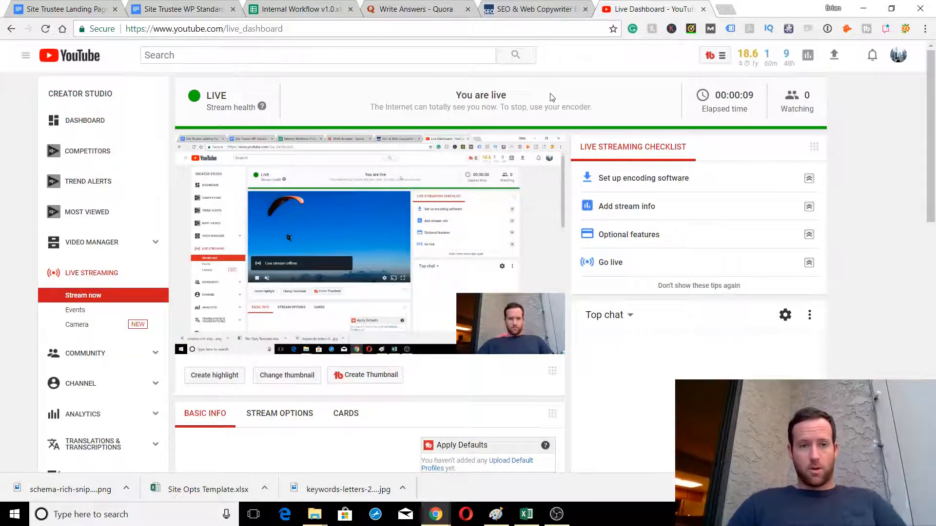
Switch from the YouTube Live Dashboard to the 'SEO & Web Copywriter' WraySEO homepage tab
left_click(519, 6)
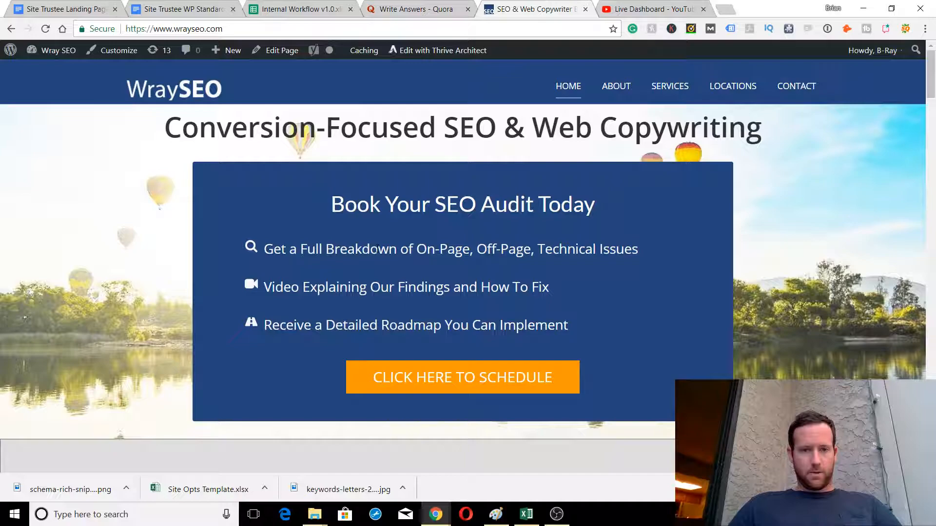
Open the homepage in Thrive Architect, browse the elements sidebar, then exit to the live site
left_click(426, 51)
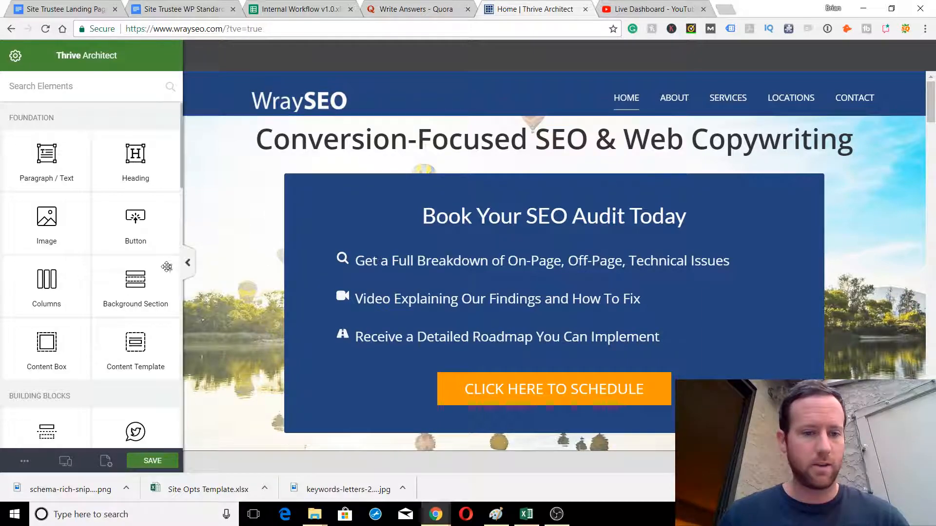
scroll(109, 262, "down", 10)
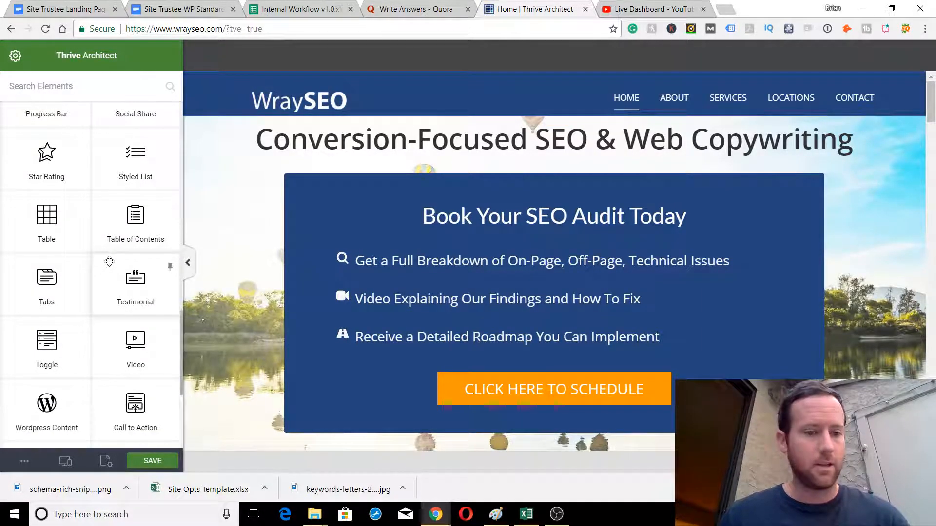
scroll(109, 262, "down", 4)
scroll(109, 262, "up", 6)
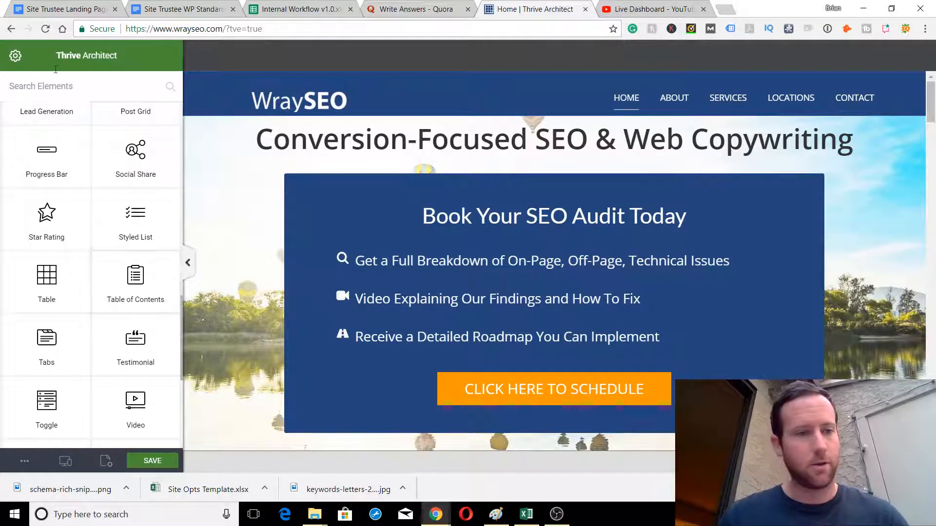
left_click(22, 462)
left_click(29, 434)
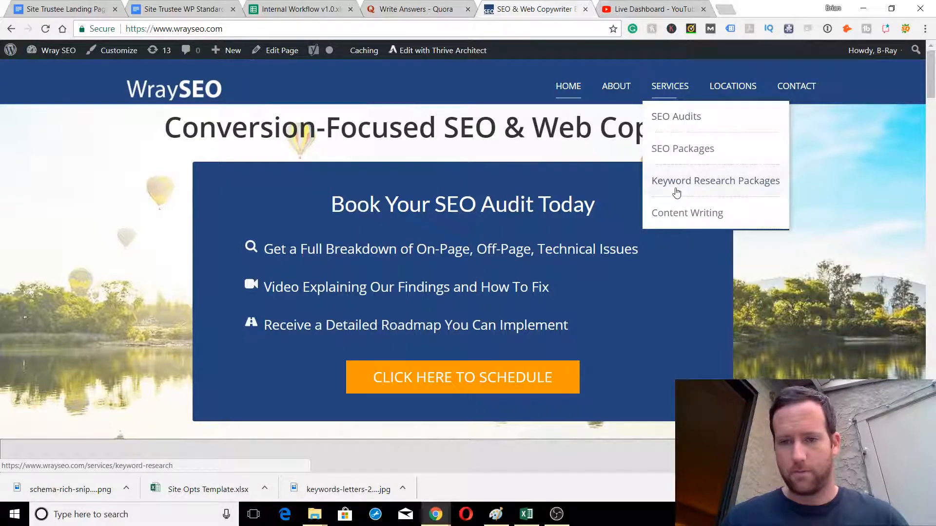
Open the SEO Services page and scroll through SEO Site Audits to White Label SEO
left_click(672, 86)
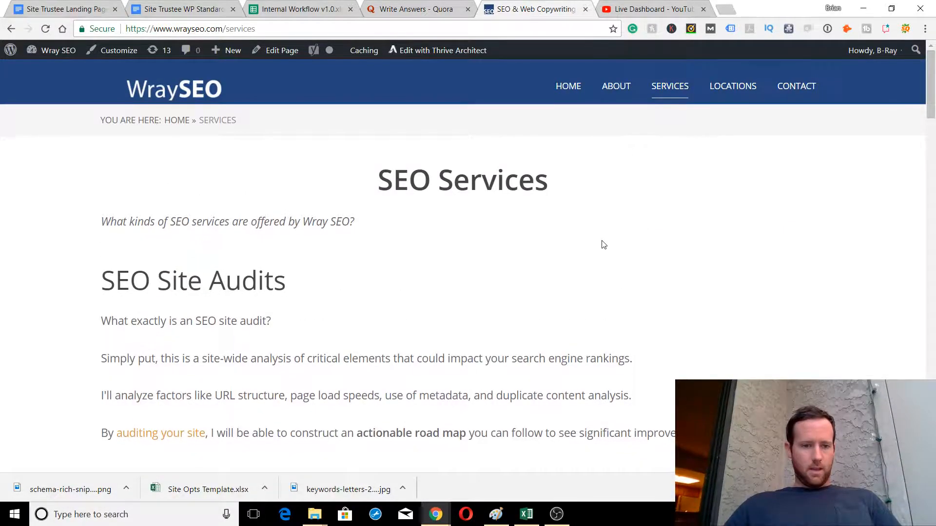
scroll(603, 245, "down", 5)
scroll(735, 262, "down", 5)
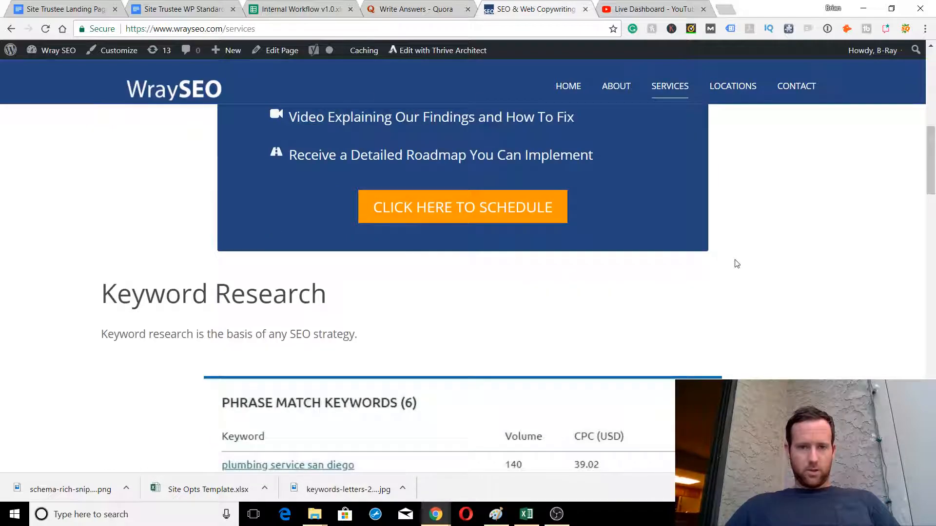
scroll(736, 262, "down", 4)
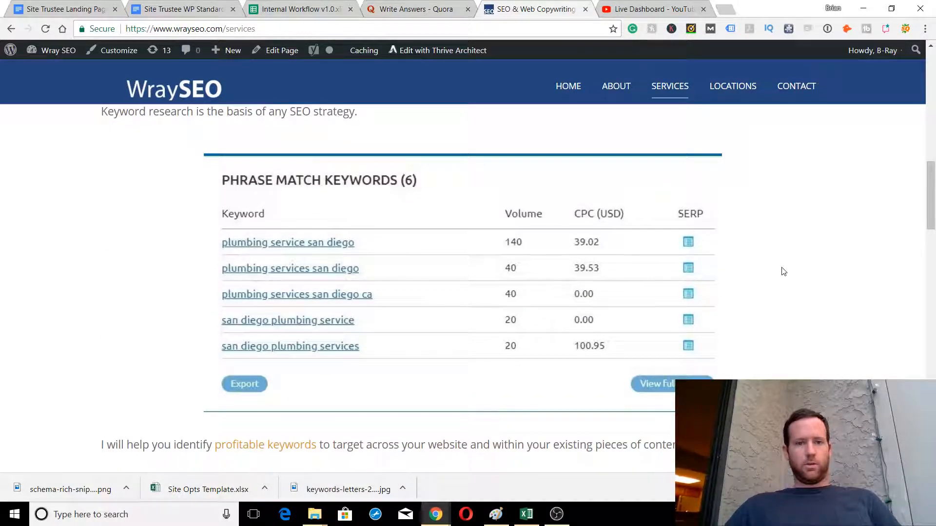
scroll(783, 272, "up", 14)
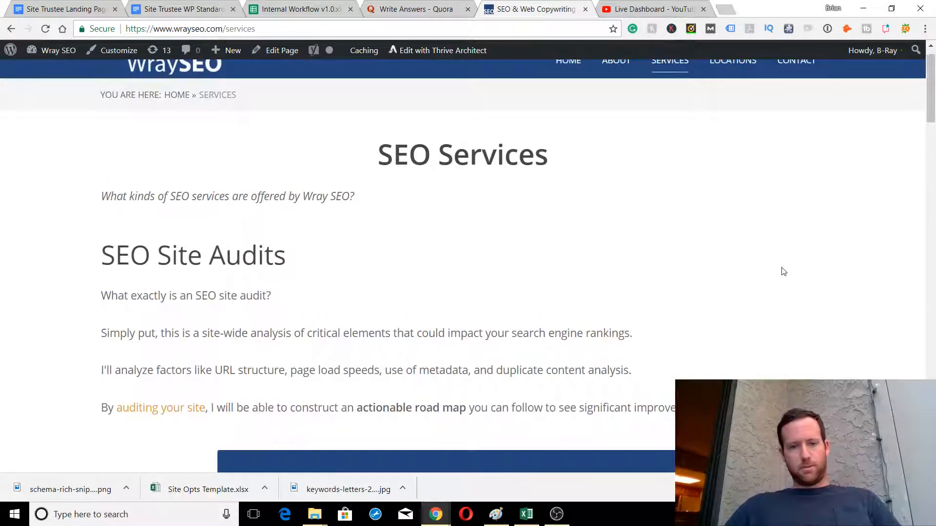
scroll(783, 270, "up", 1)
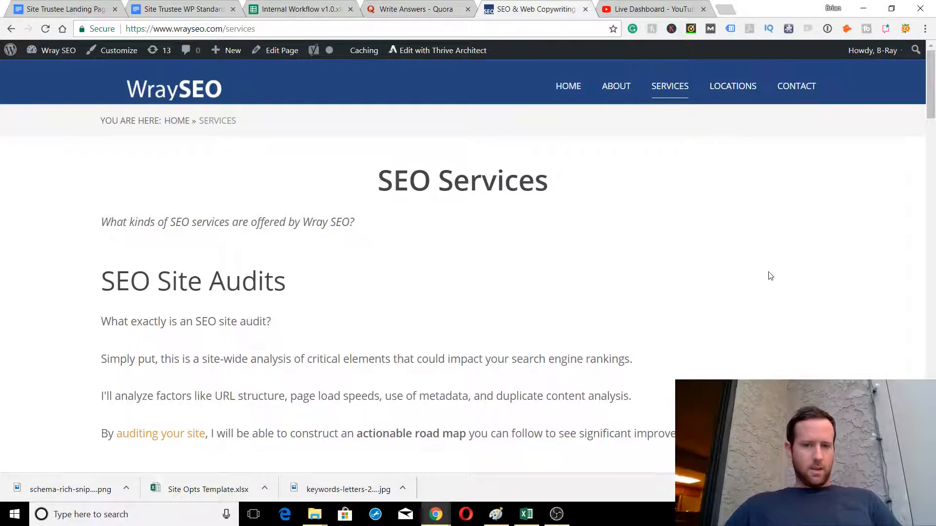
scroll(770, 276, "down", 20)
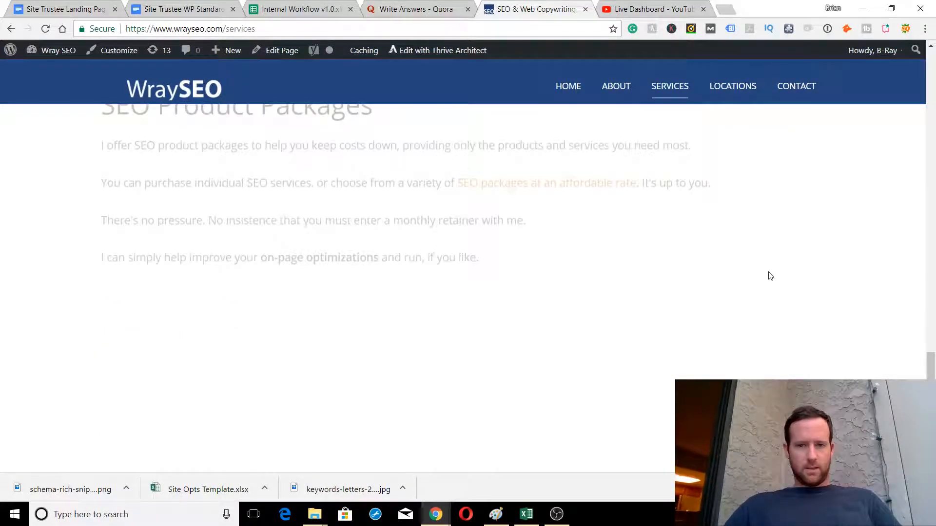
scroll(770, 276, "down", 10)
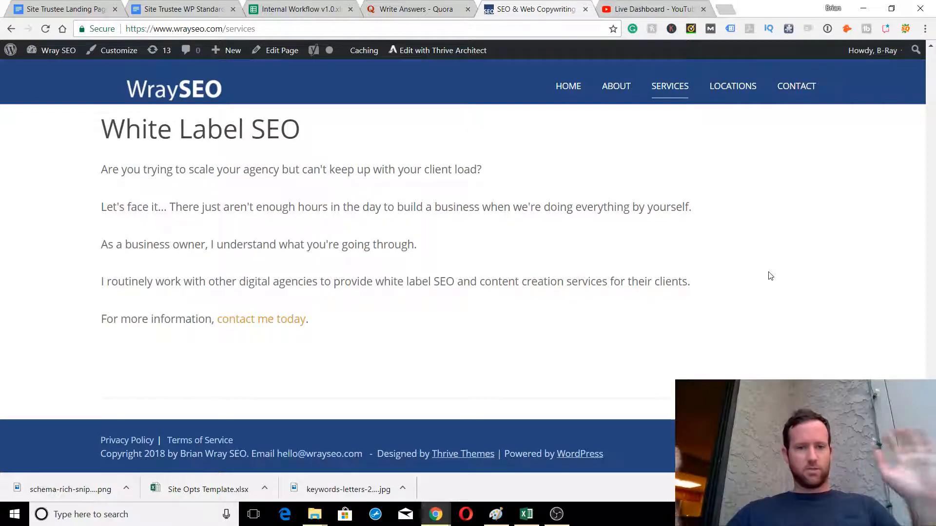
scroll(769, 276, "up", 15)
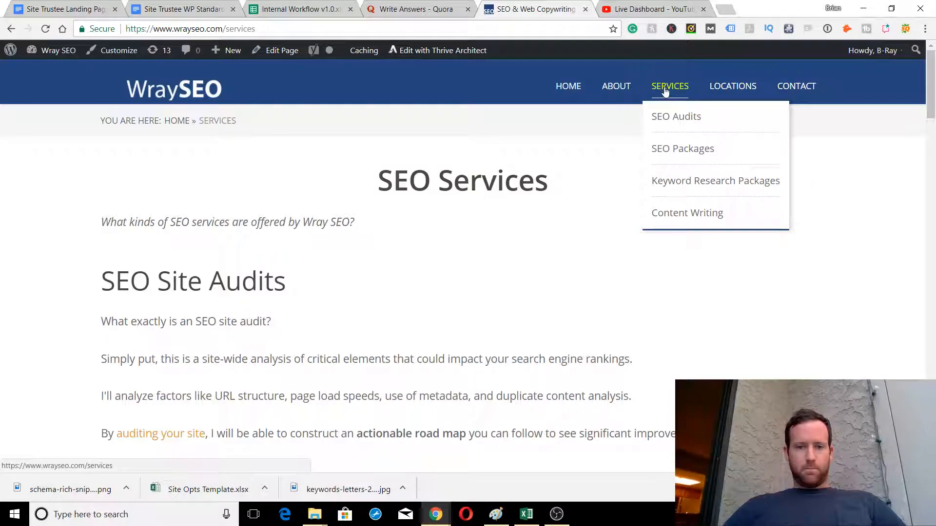
mouse_move(669, 88)
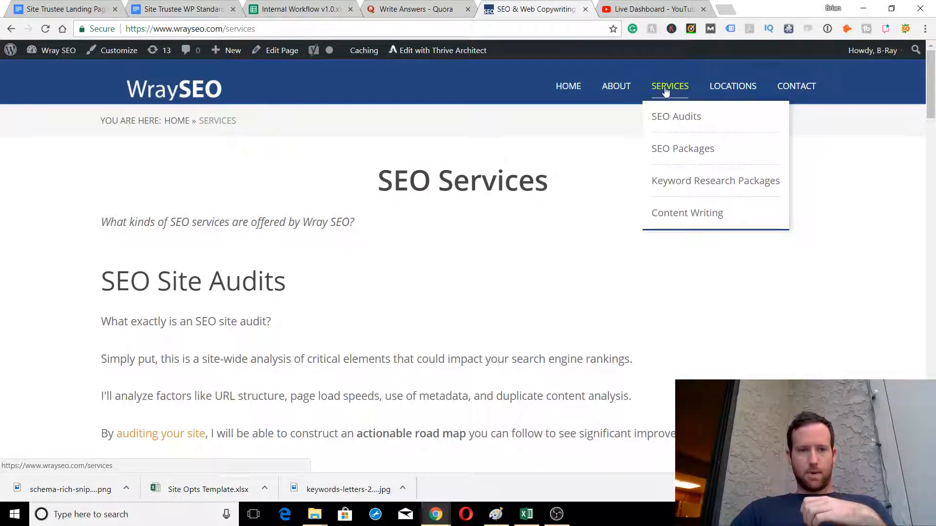
scroll(472, 245, "down", 5)
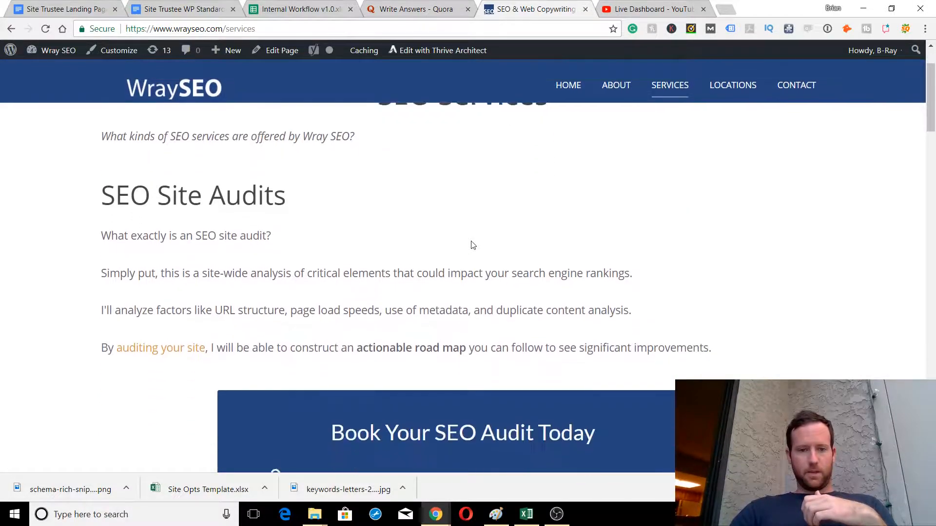
scroll(472, 245, "down", 7)
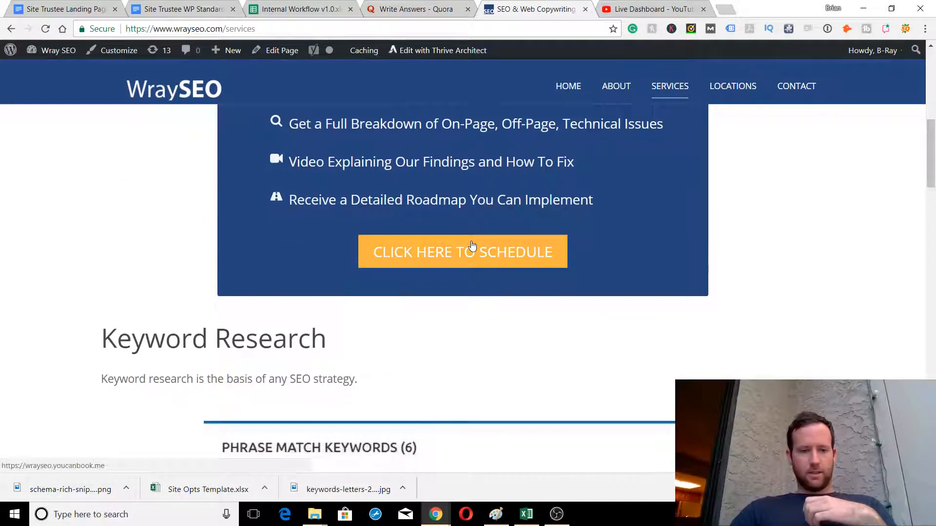
scroll(48, 334, "down", 17)
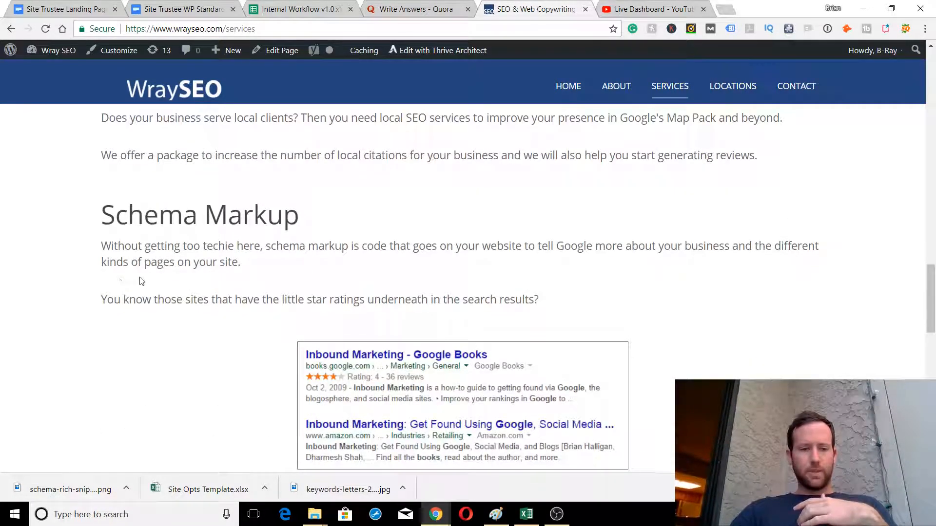
scroll(163, 297, "down", 6)
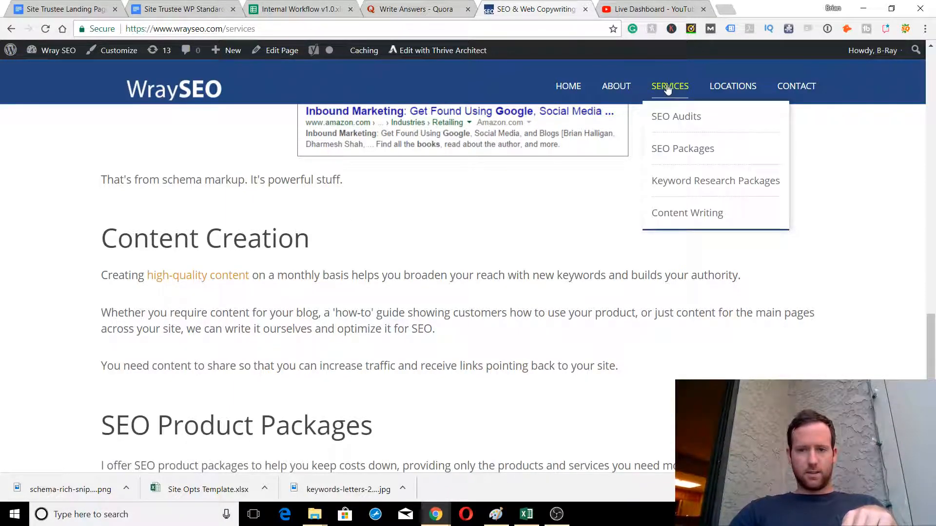
Open the Content Writing Services page and scroll through its content
left_click(691, 213)
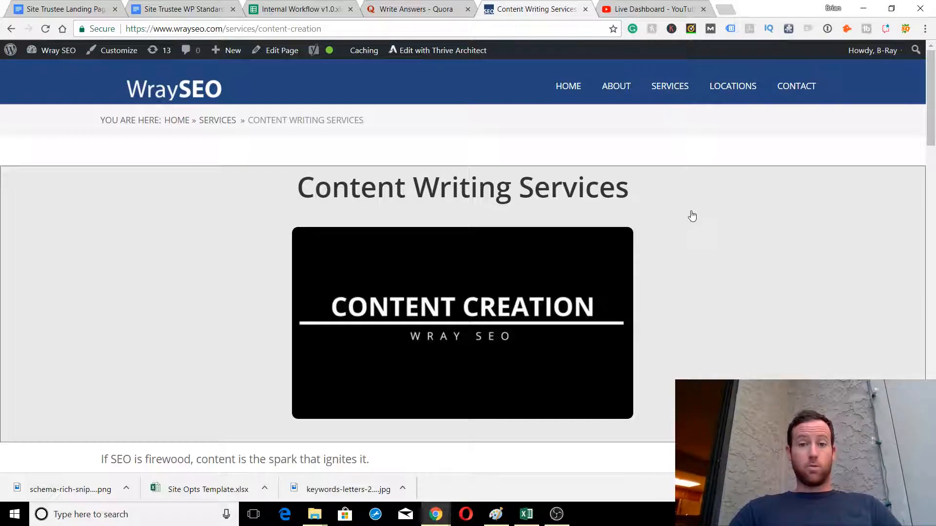
scroll(692, 216, "down", 5)
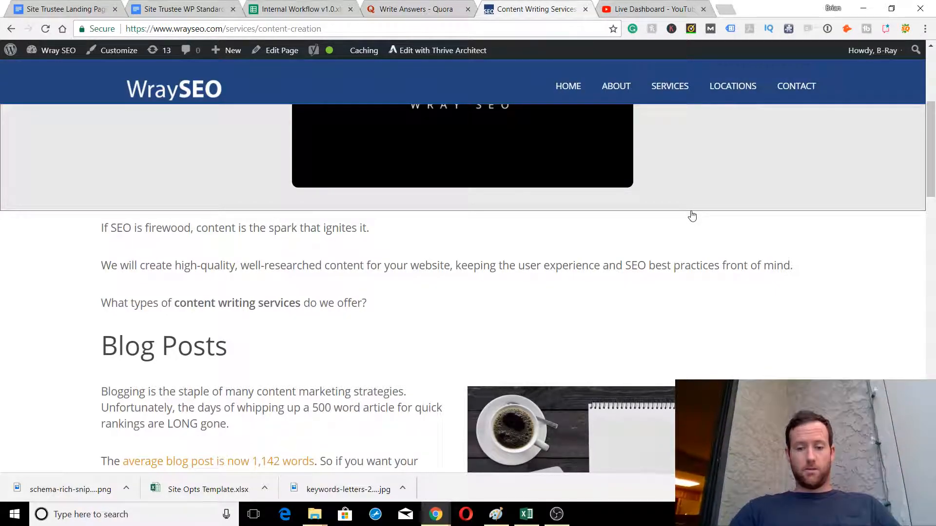
scroll(692, 216, "down", 10)
scroll(399, 265, "up", 15)
Return to SEO Services and scroll down to the Keyword Research and On-Page Optimizations sections
mouse_move(694, 78)
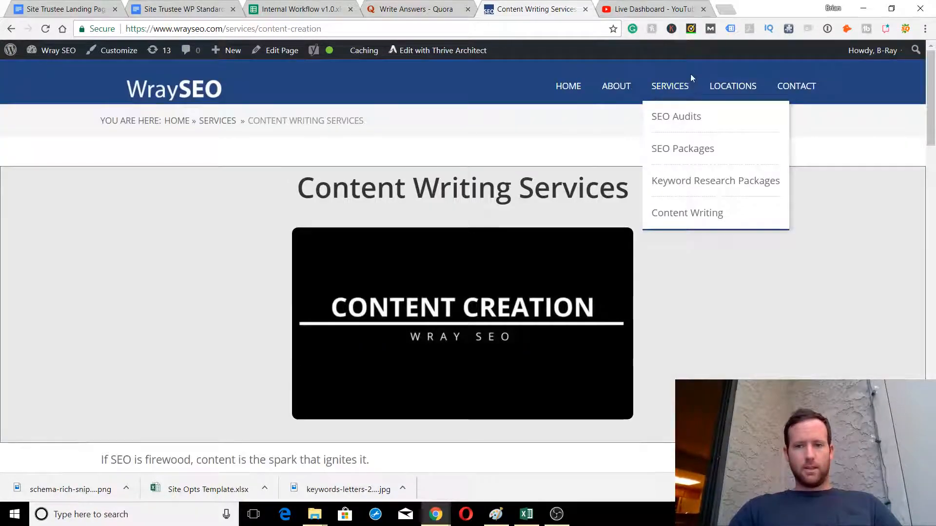
left_click(666, 85)
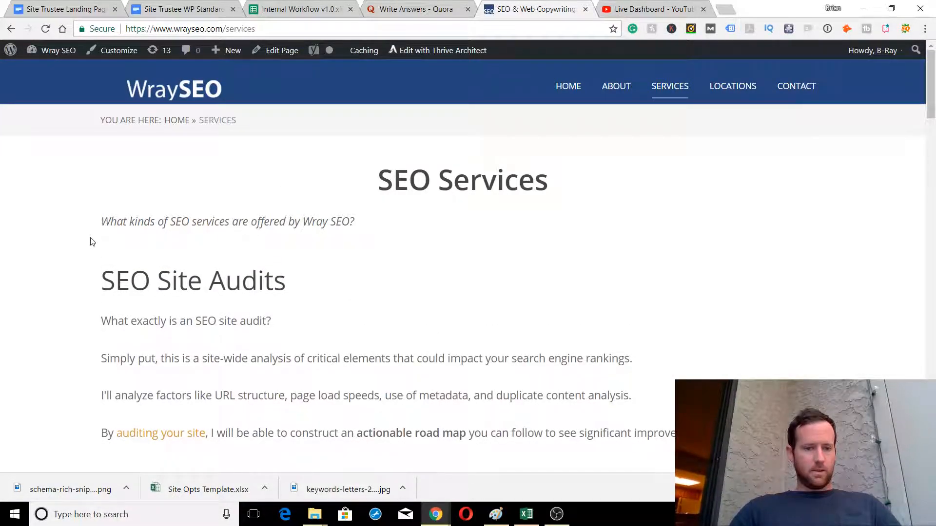
scroll(92, 241, "down", 6)
scroll(92, 241, "up", 5)
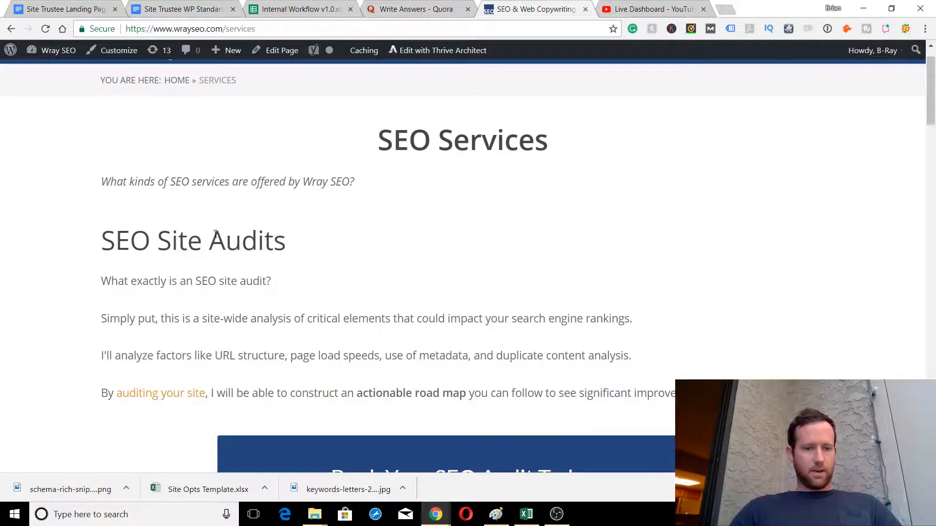
scroll(168, 242, "down", 7)
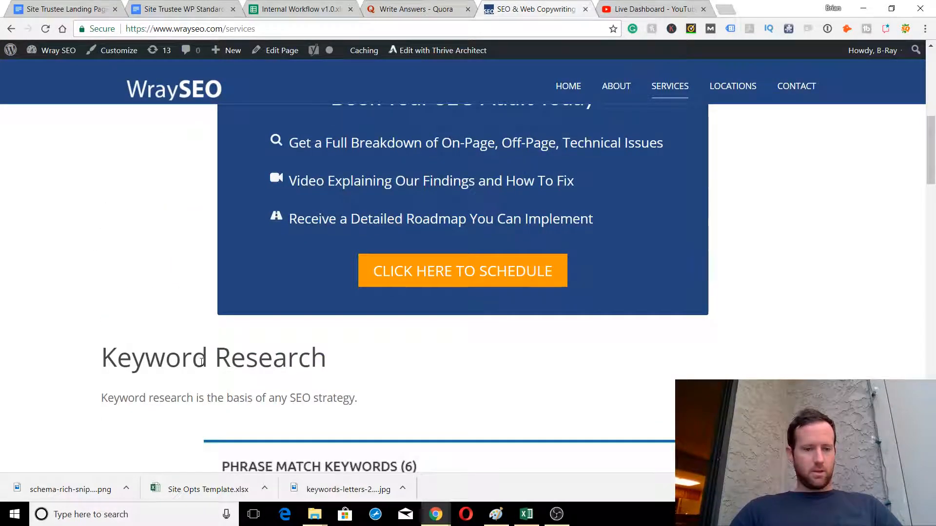
scroll(201, 362, "down", 5)
scroll(202, 361, "down", 6)
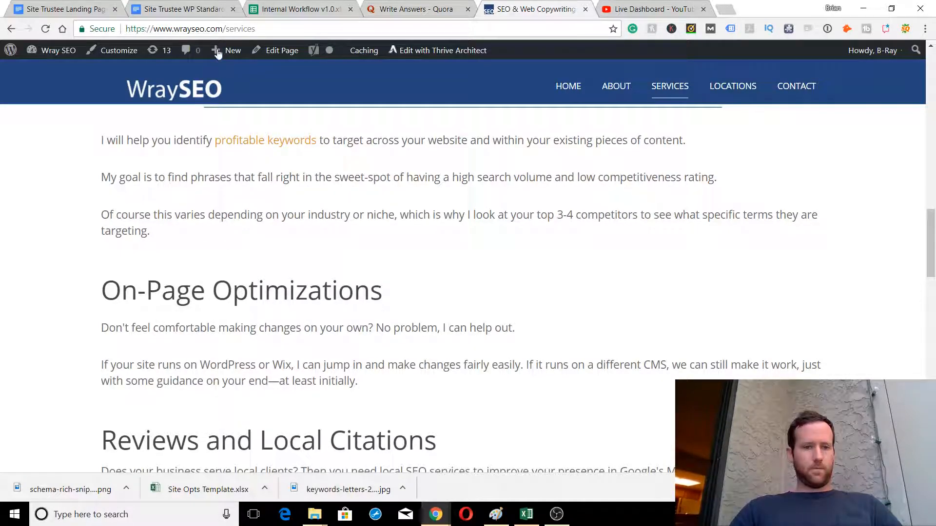
Start a new page titled 'On-Page Optimizations'
mouse_move(220, 51)
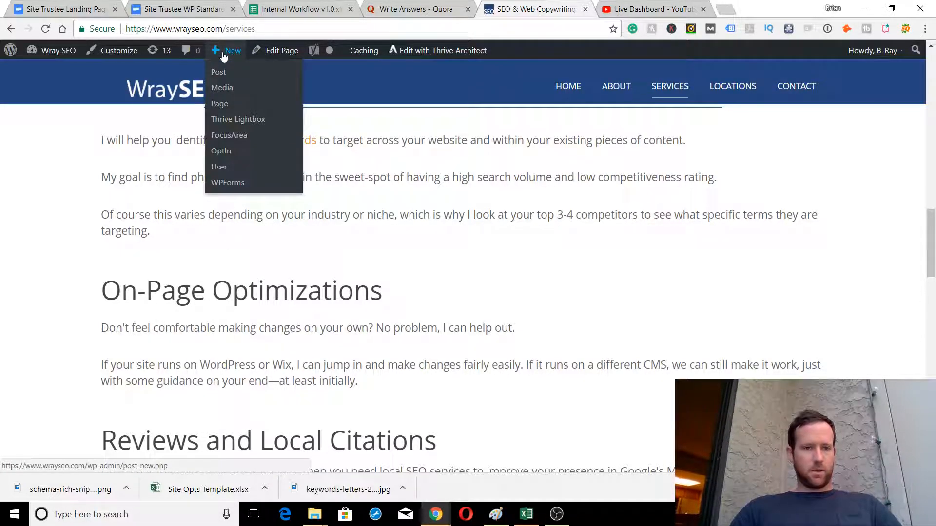
left_click(222, 110)
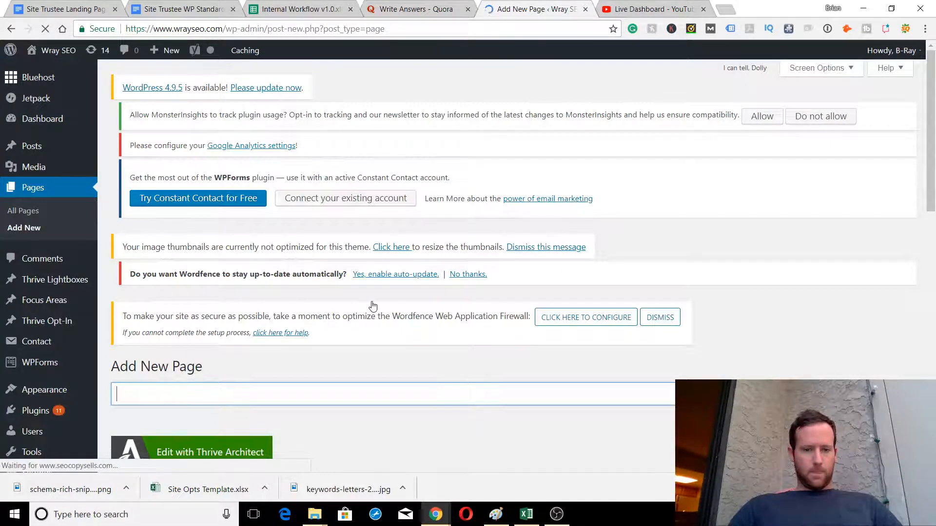
scroll(373, 305, "down", 3)
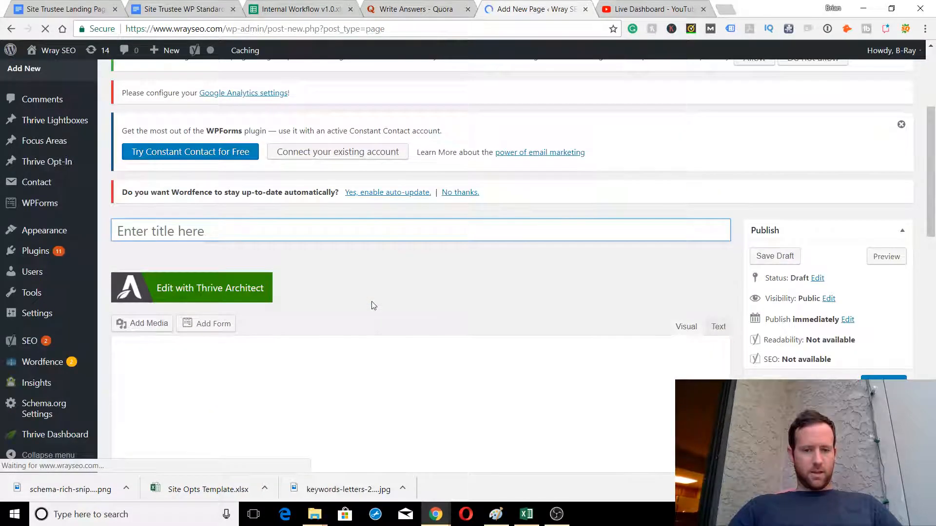
left_click(347, 227)
type("On-Page Opt")
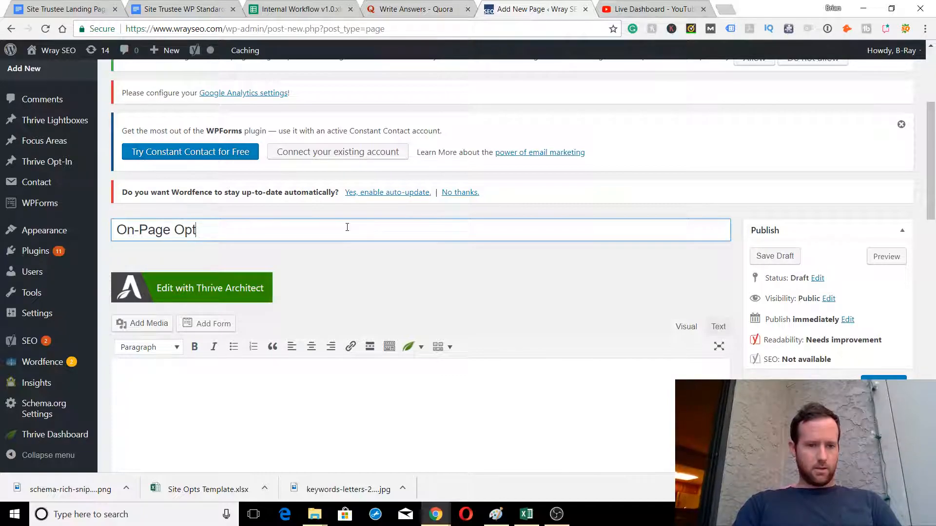
type("imizations")
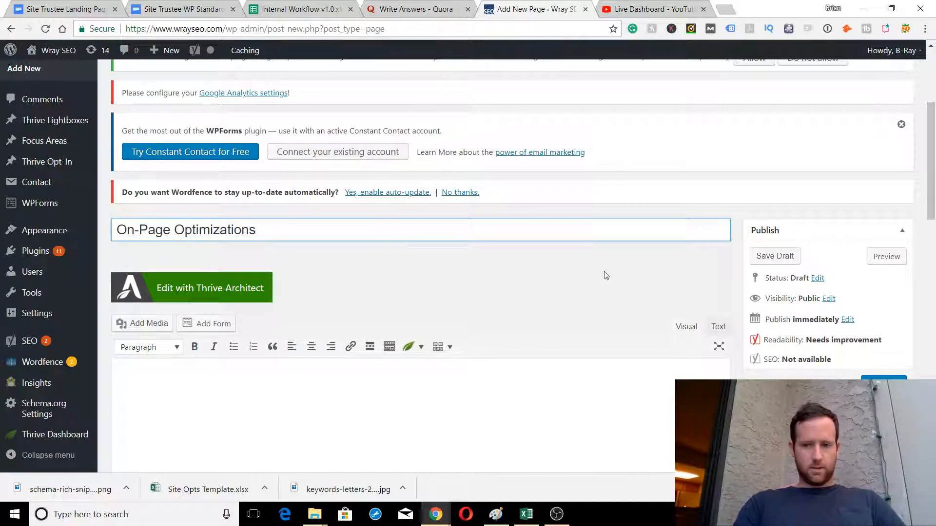
Set the page's parent to Services and save it as a draft
scroll(679, 282, "down", 3)
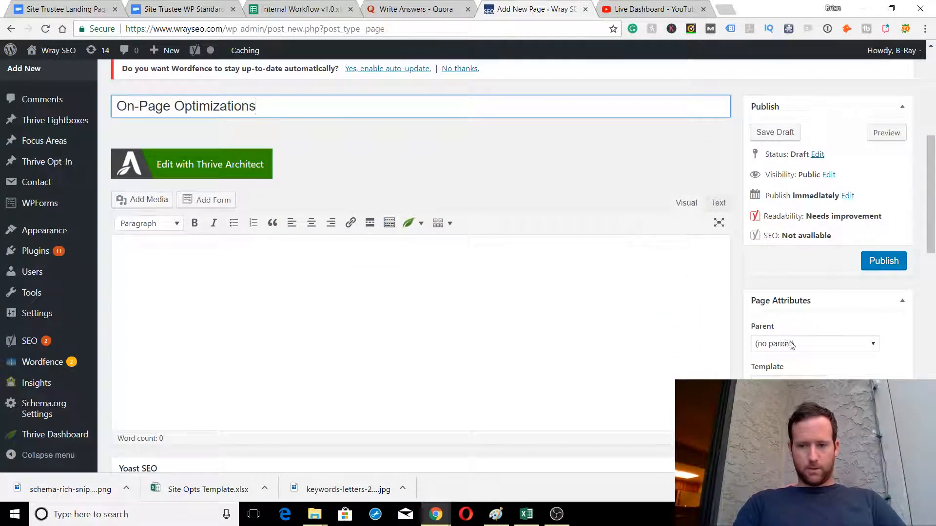
left_click(791, 345)
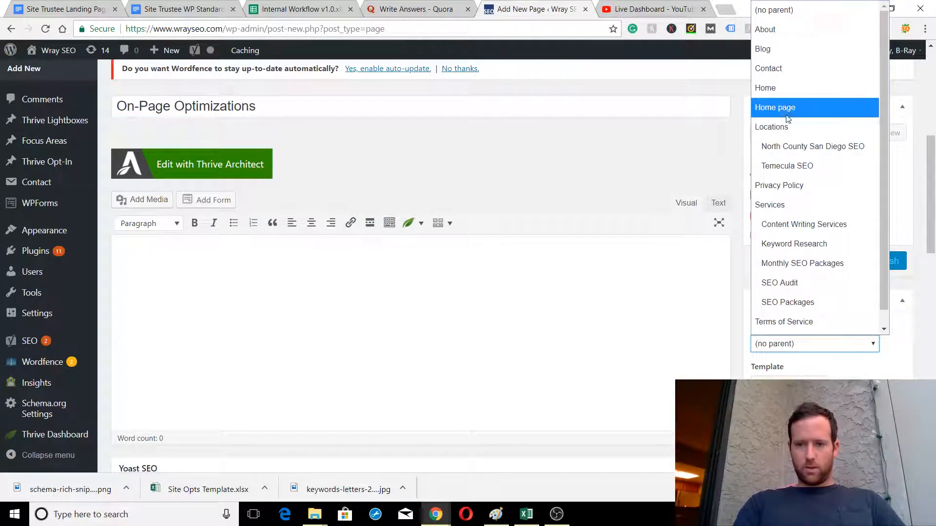
left_click(795, 214)
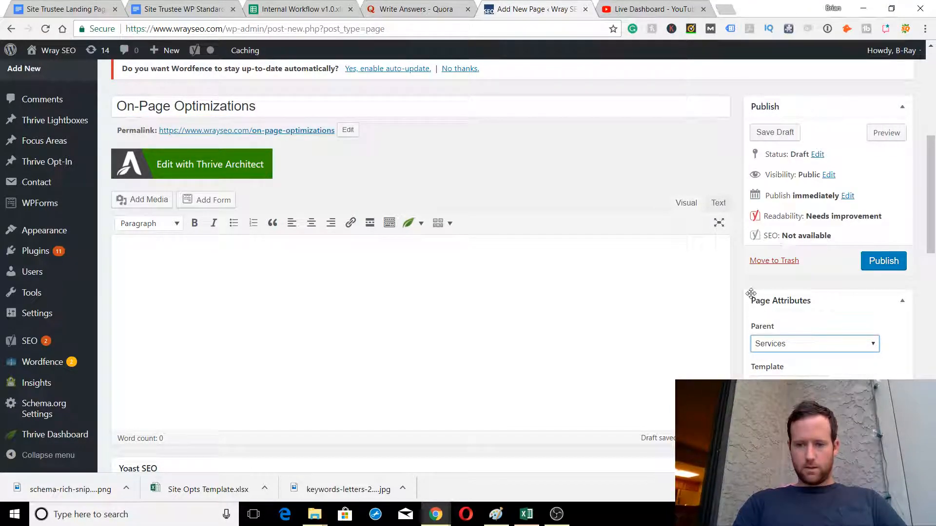
left_click(774, 136)
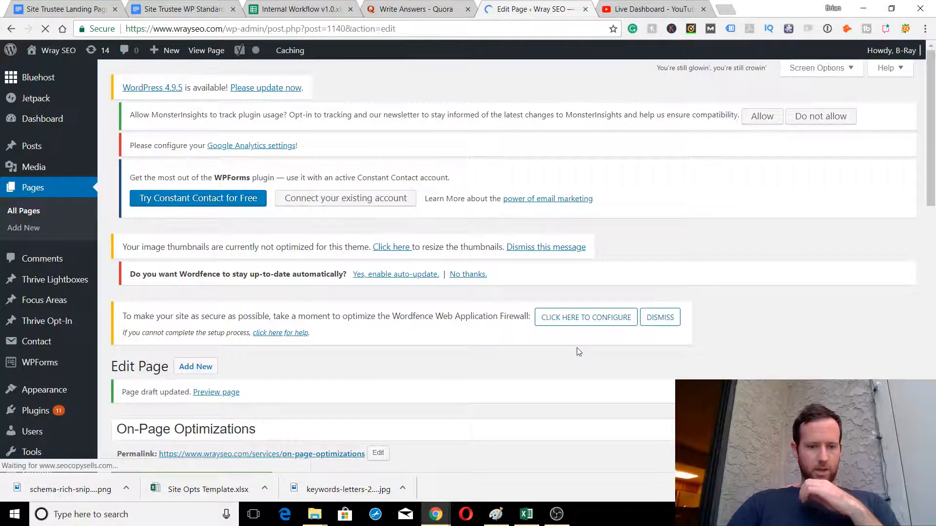
Go back to the draft's edit screen, now at wrayseo.com/services/on-page-optimizations
scroll(578, 352, "down", 5)
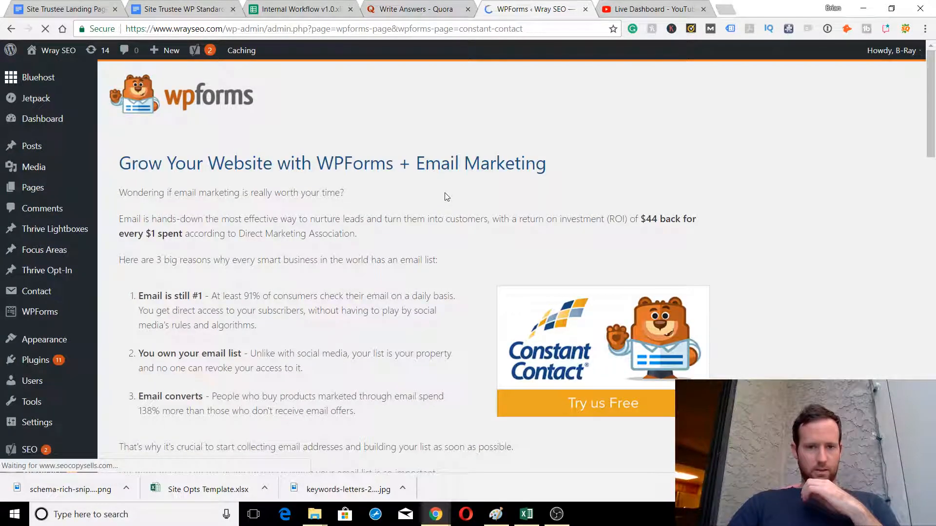
left_click(15, 29)
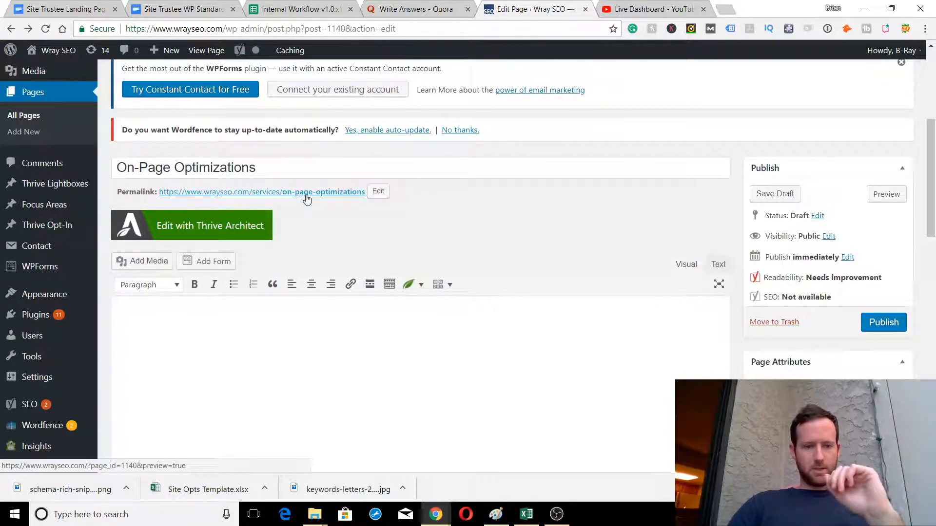
Set Thrive Theme Options > Display Options > Page Title to Hide
scroll(525, 210, "down", 8)
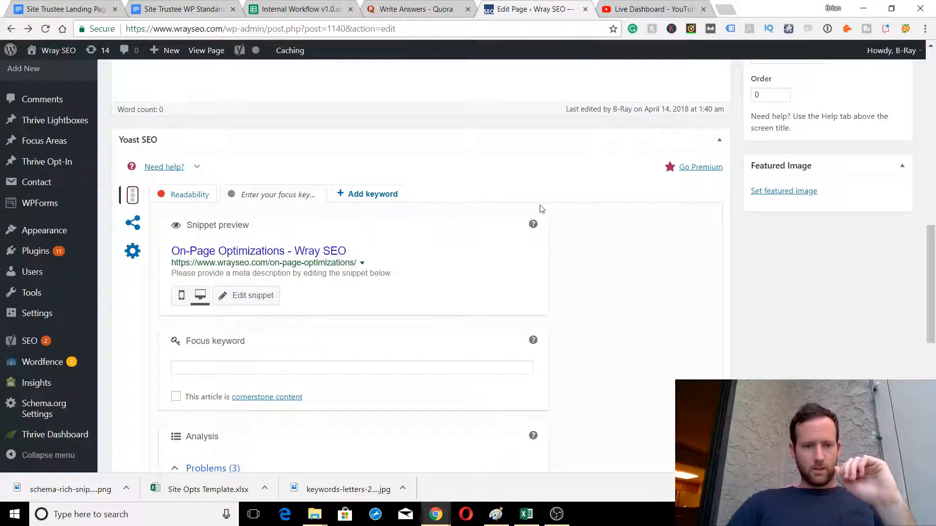
scroll(588, 249, "down", 9)
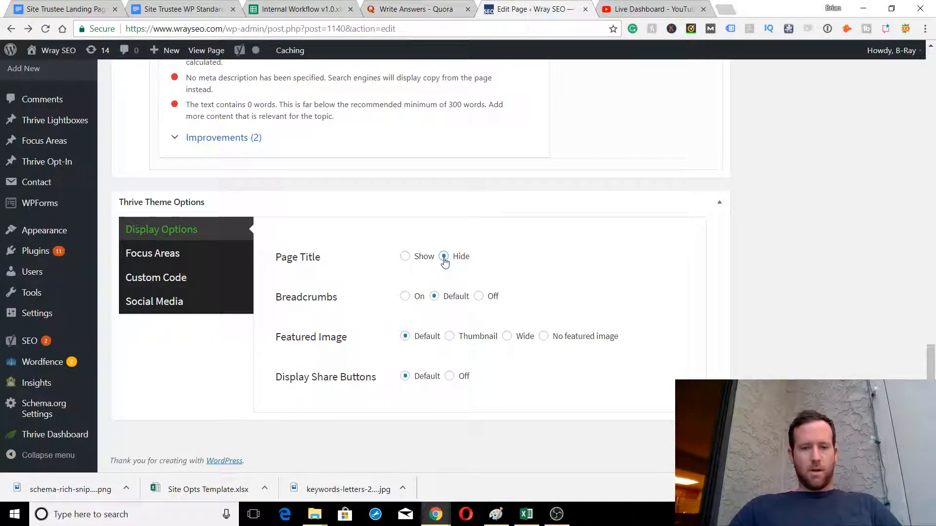
left_click(408, 261)
scroll(881, 237, "up", 15)
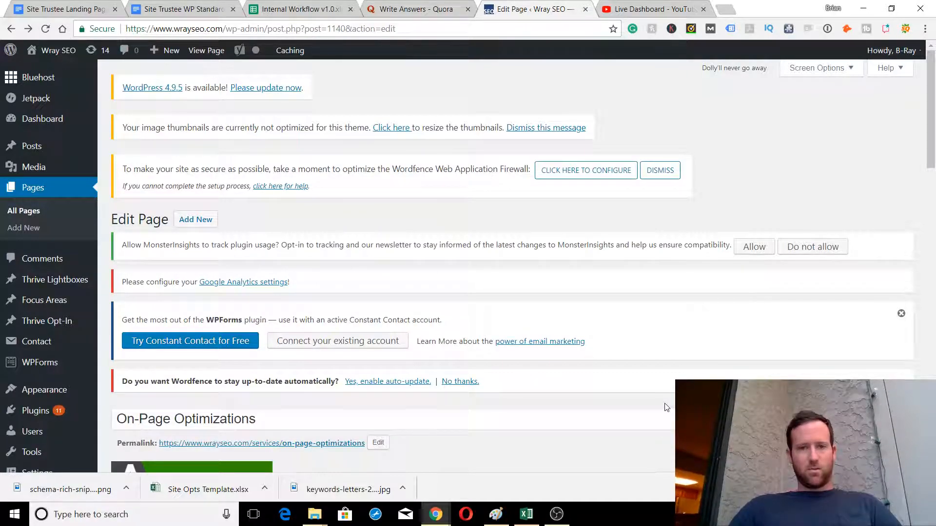
scroll(666, 407, "down", 15)
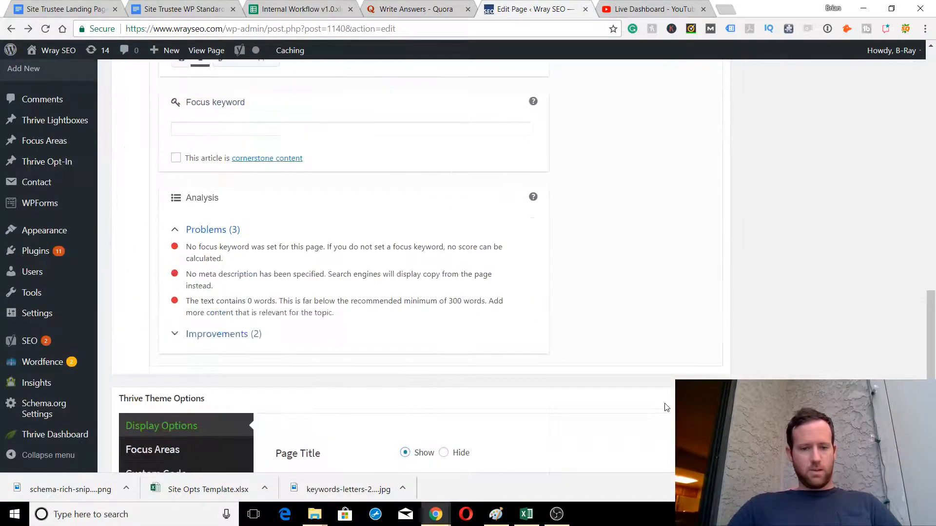
scroll(665, 407, "down", 4)
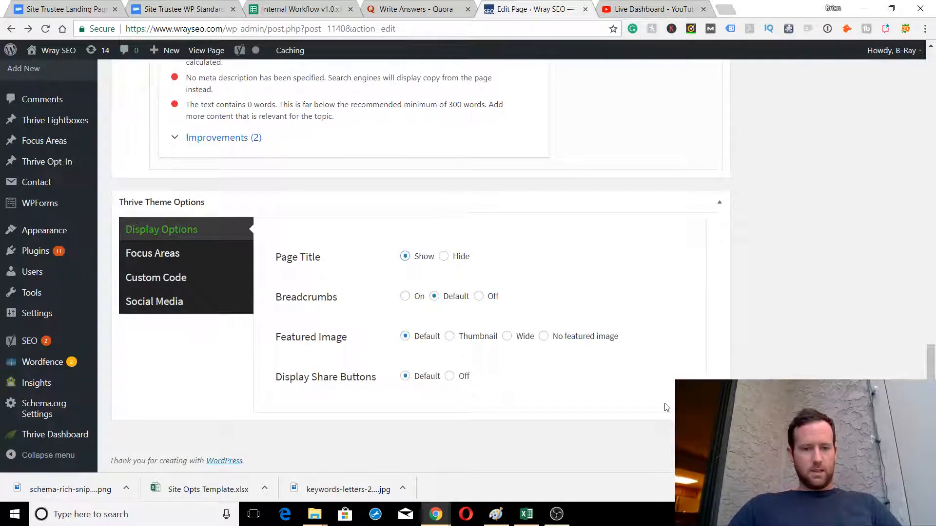
left_click(444, 257)
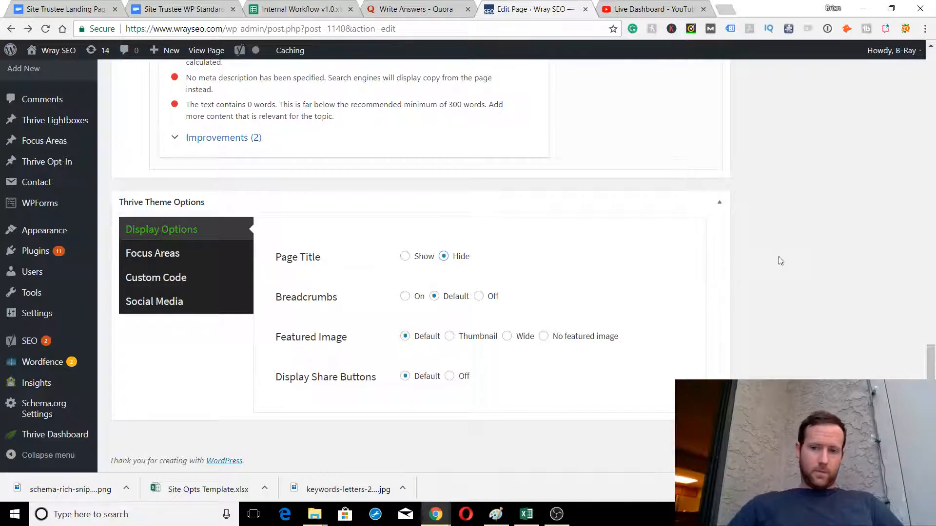
scroll(780, 260, "up", 20)
scroll(780, 260, "down", 4)
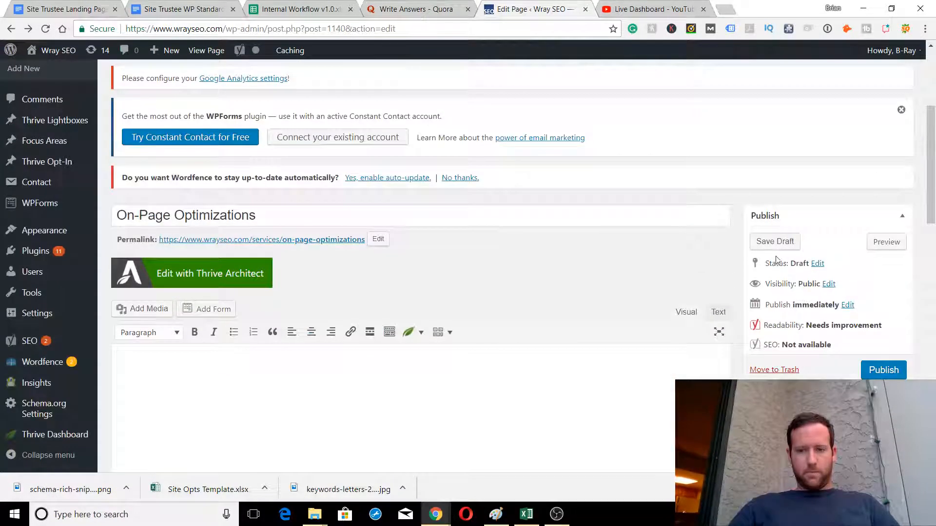
Save the On-Page Optimizations draft with its page title hidden
left_click(771, 243)
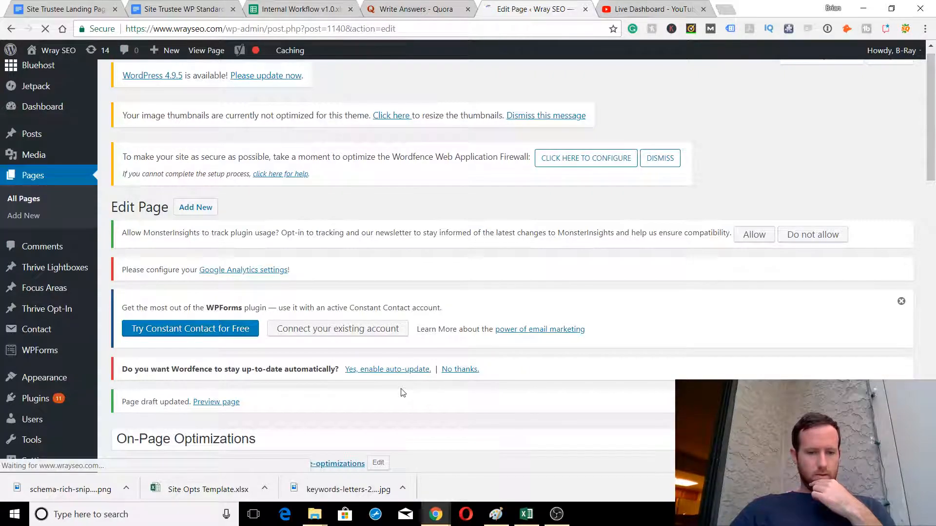
scroll(403, 393, "down", 4)
scroll(403, 393, "down", 6)
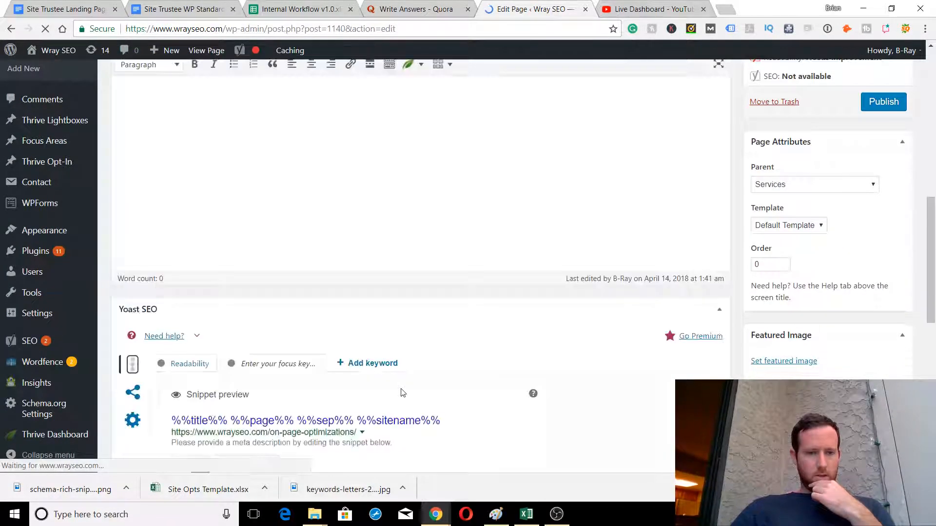
scroll(406, 360, "down", 2)
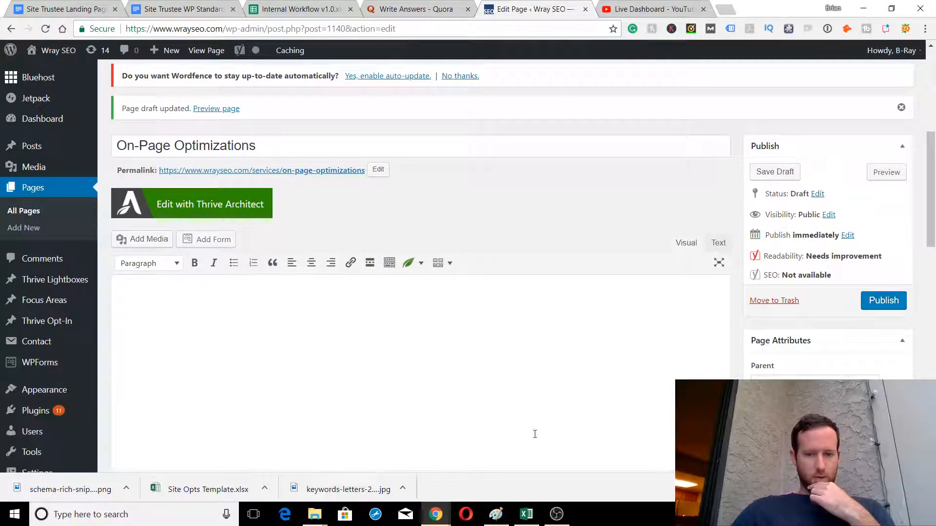
mouse_move(557, 514)
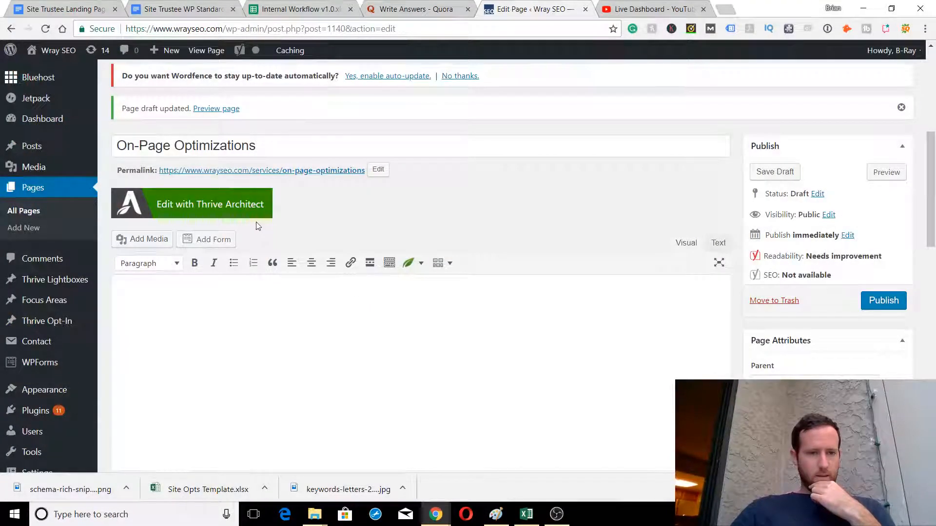
Open the On-Page Optimizations draft in the Thrive Architect visual editor
left_click(209, 203)
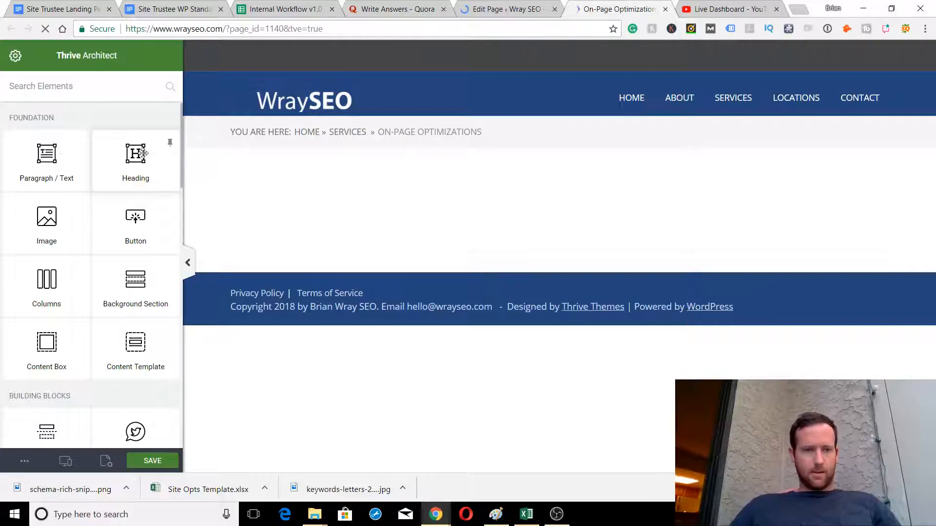
Add an 'On-Page Optimizations' Heading 1 block to the empty page
left_click_drag(143, 155, 467, 204)
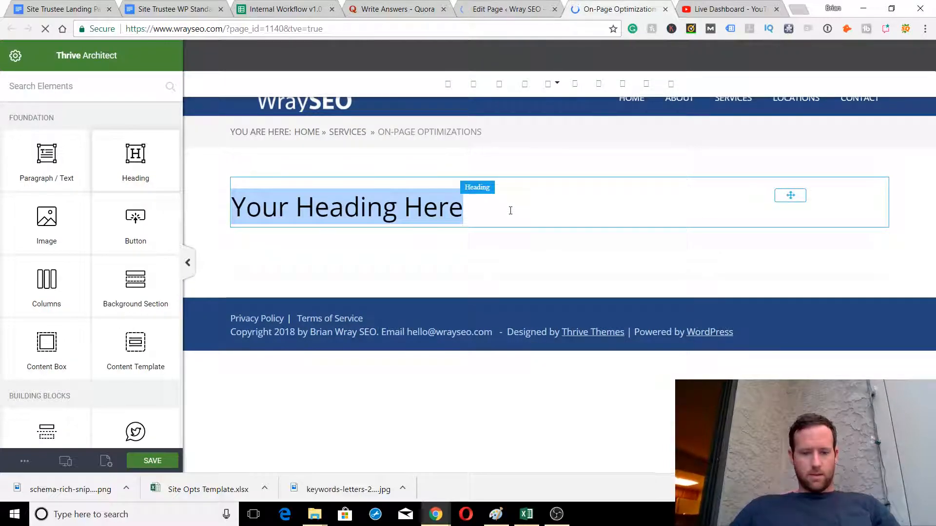
type("On-P")
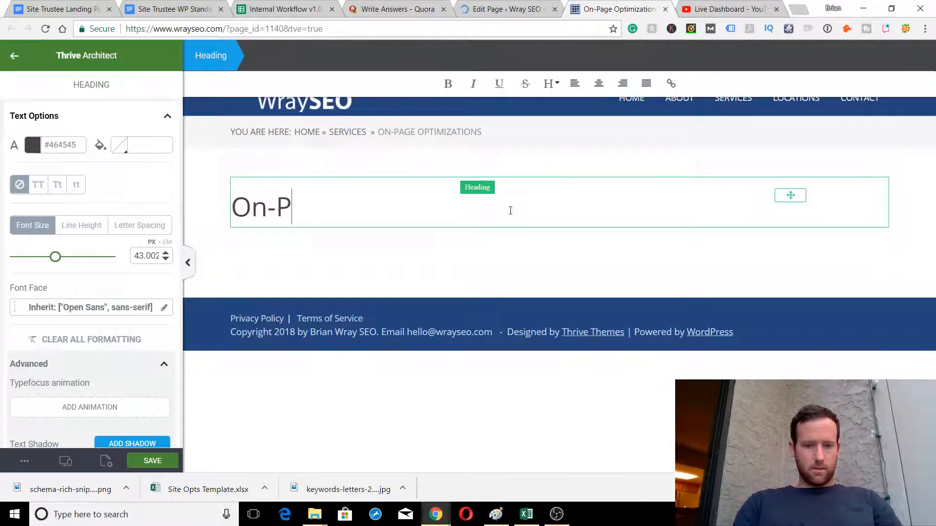
type("age Optimizations")
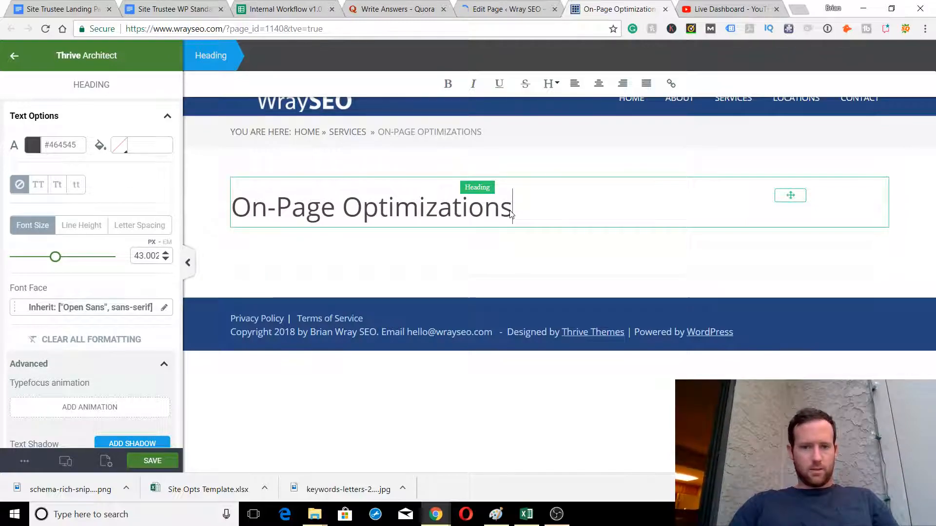
left_click(555, 84)
left_click(581, 133)
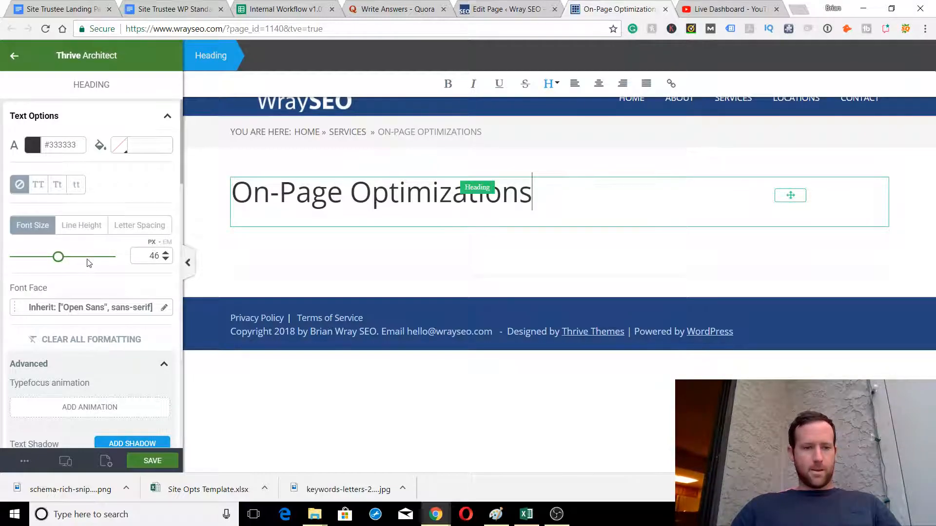
Centre the heading block and its text, and make the heading bold
scroll(102, 271, "down", 10)
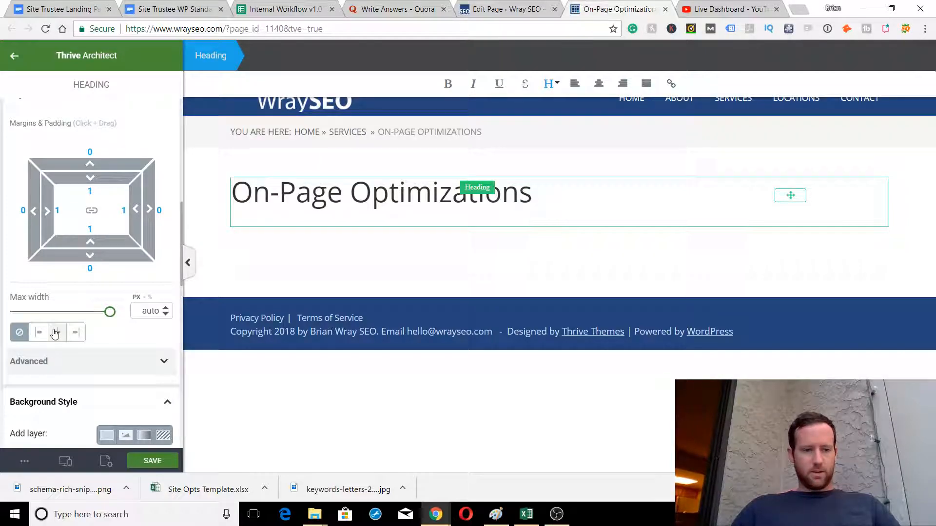
left_click(56, 333)
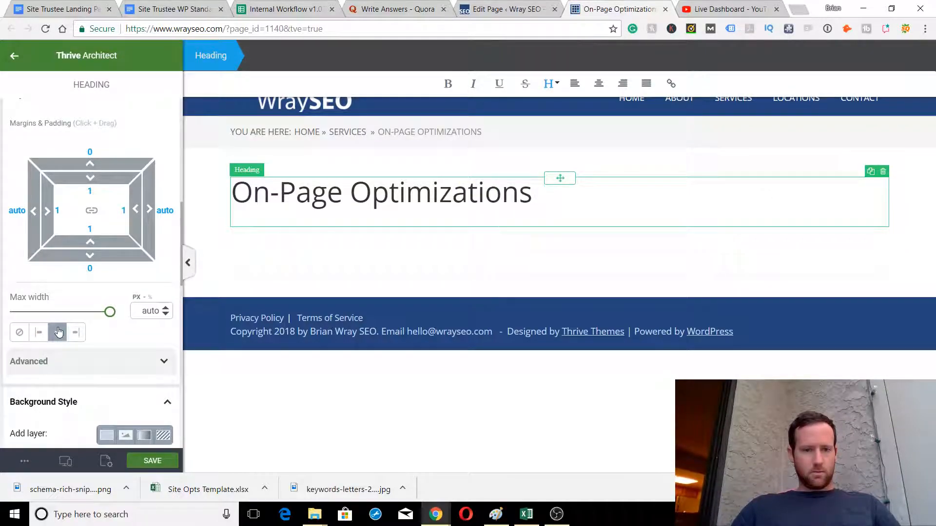
left_click(599, 84)
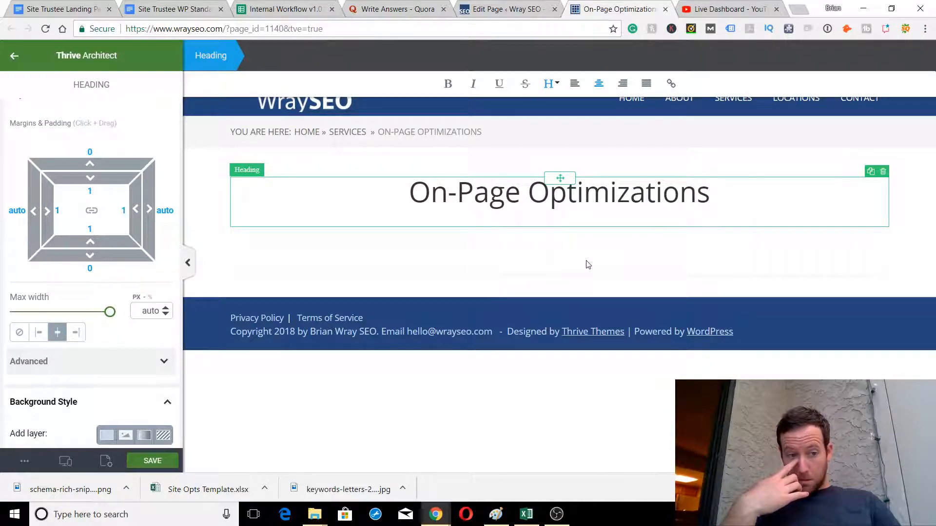
key("ctrl+a")
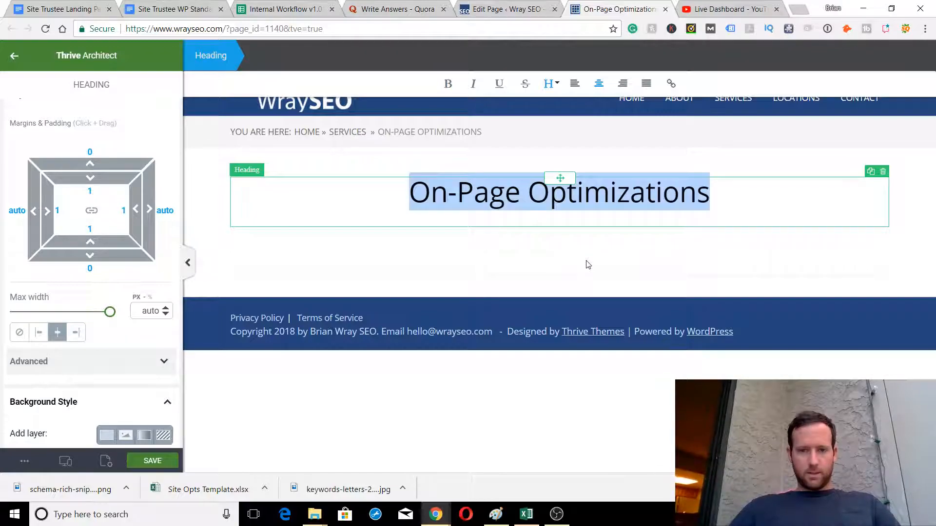
left_click(447, 84)
left_click(509, 238)
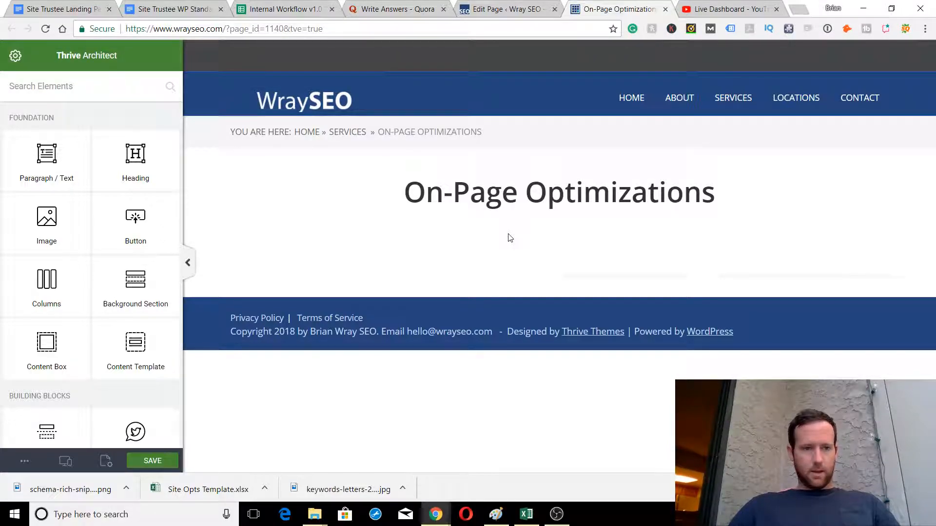
Save the page, then close the Quora, Internal Workflow and both Site Trustee tabs
left_click(143, 460)
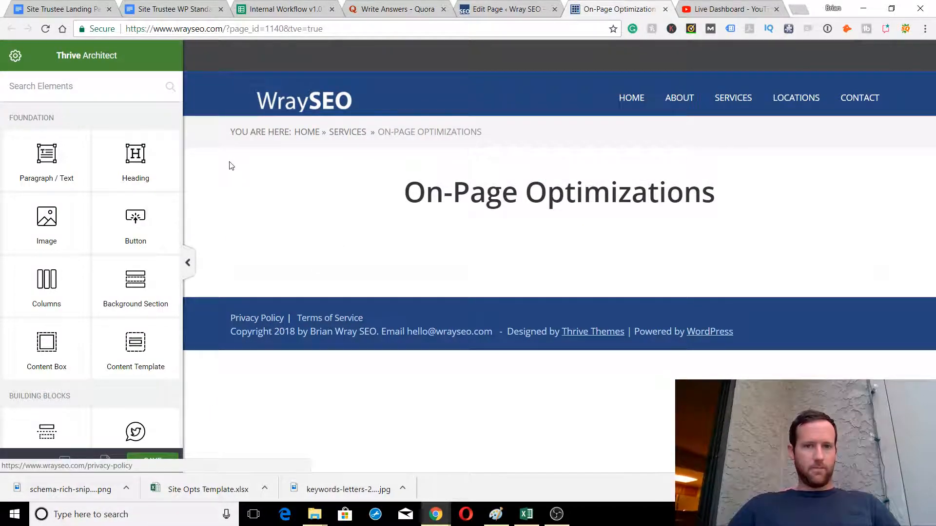
left_click(444, 10)
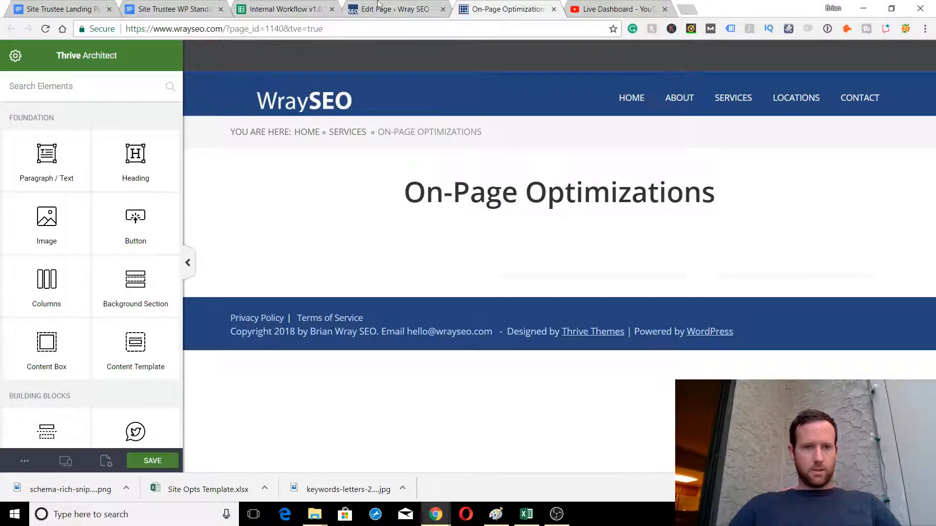
left_click(332, 9)
left_click(221, 9)
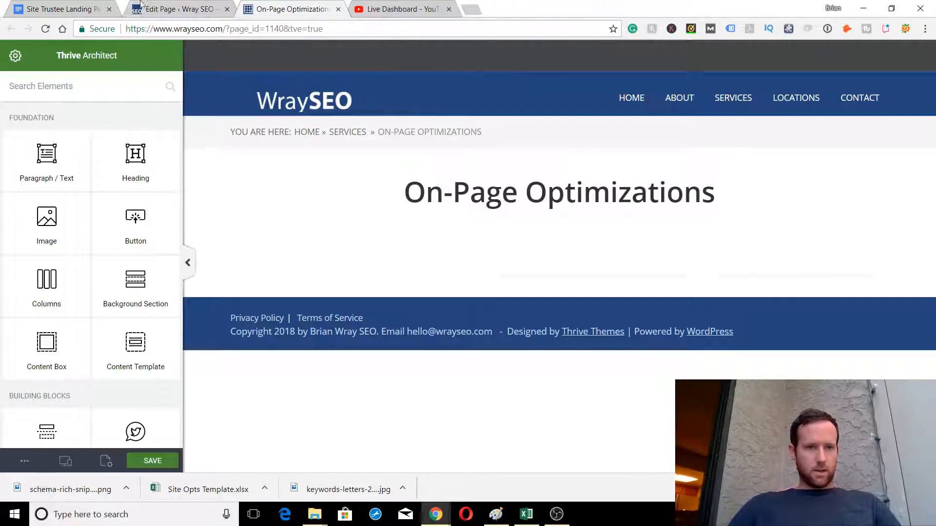
left_click(110, 9)
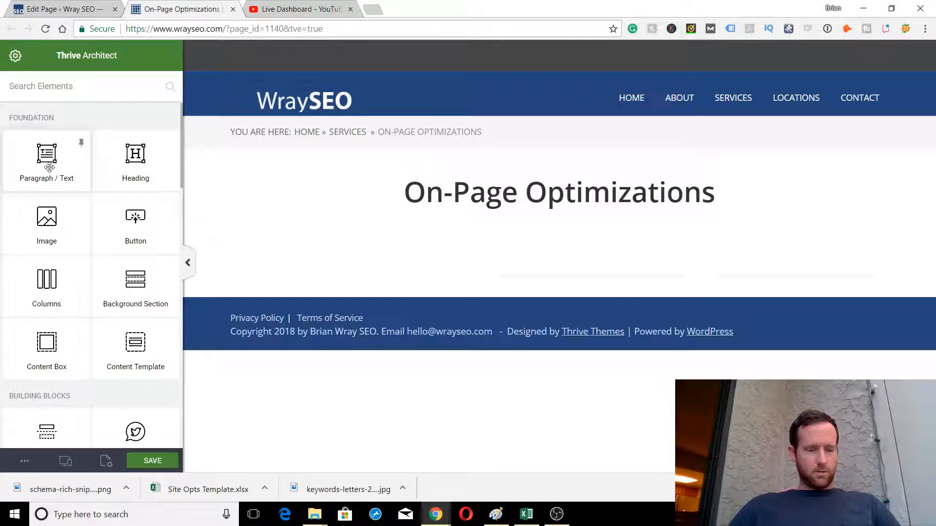
Add a Paragraph / Text element below the heading with top padding 5
left_click_drag(49, 167, 313, 262)
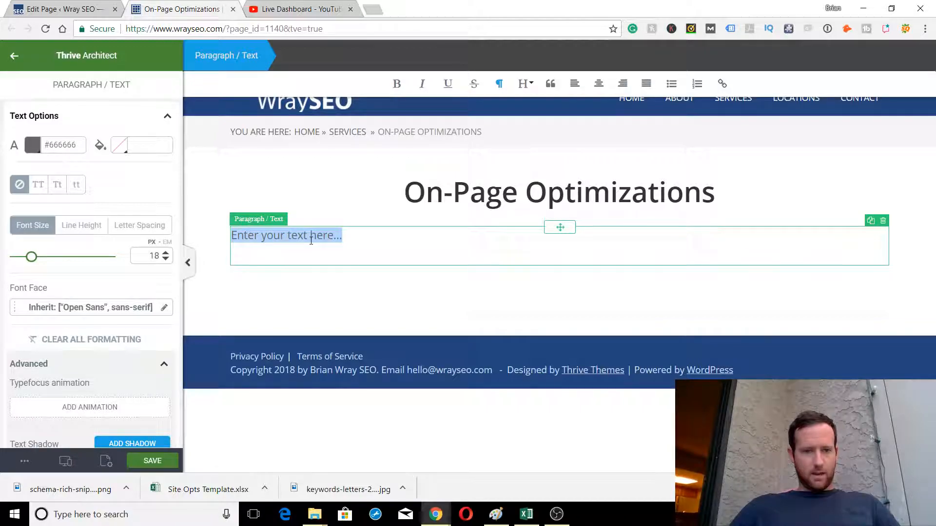
scroll(64, 317, "down", 5)
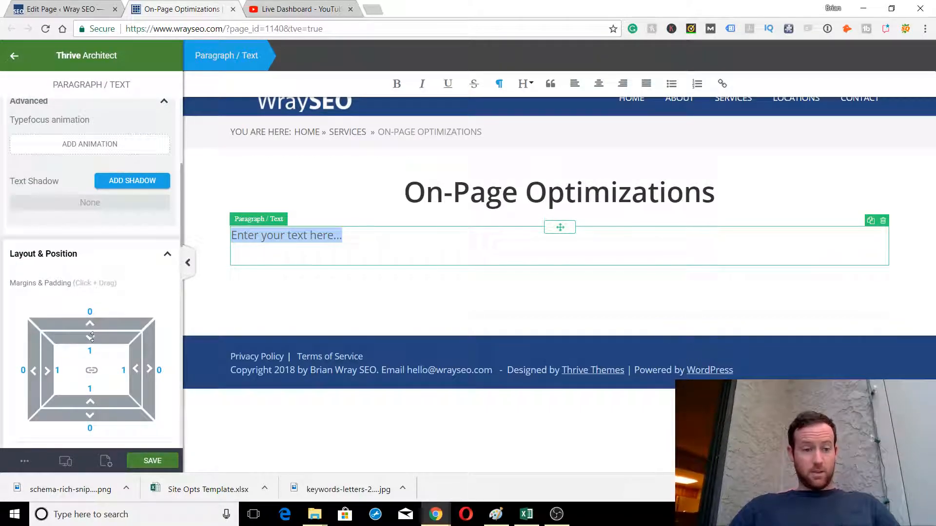
left_click_drag(93, 337, 92, 337)
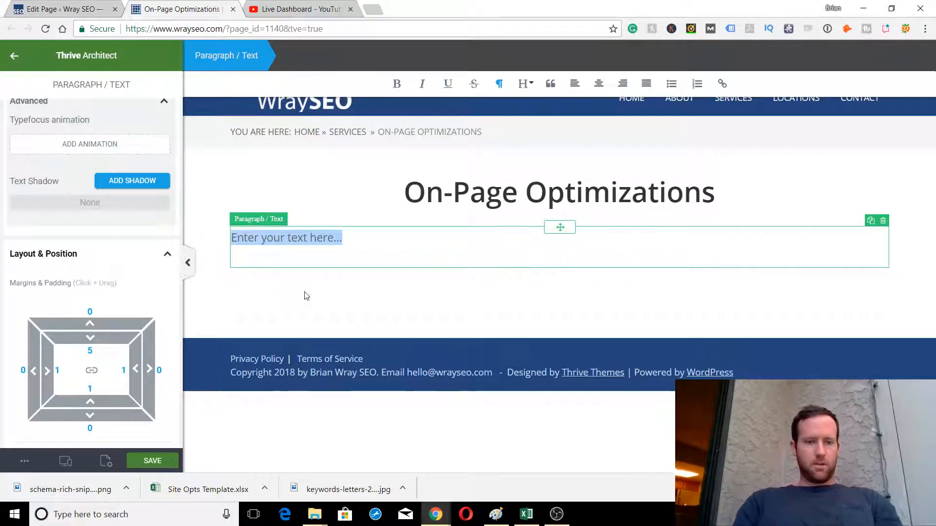
Make the paragraph read 'Here are the on-page SEO optimizations I provide for your website'
key("space")
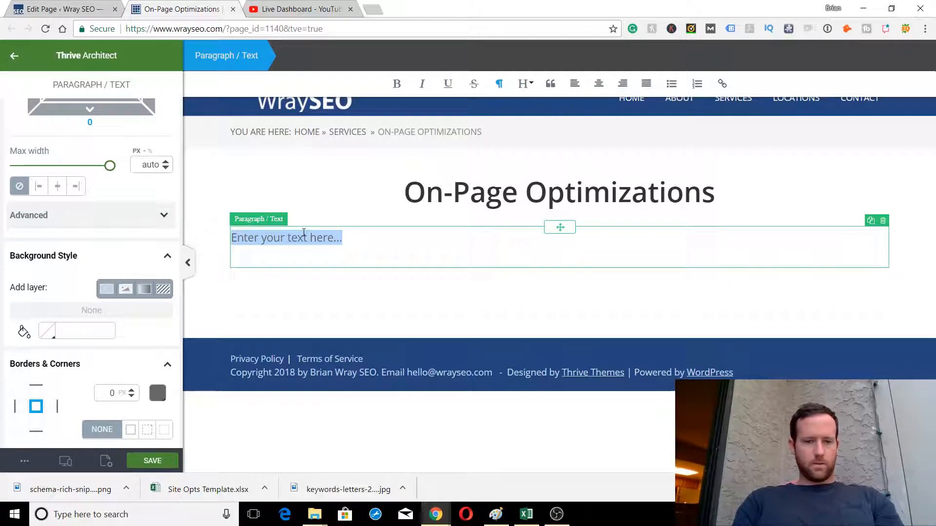
type("Here are the")
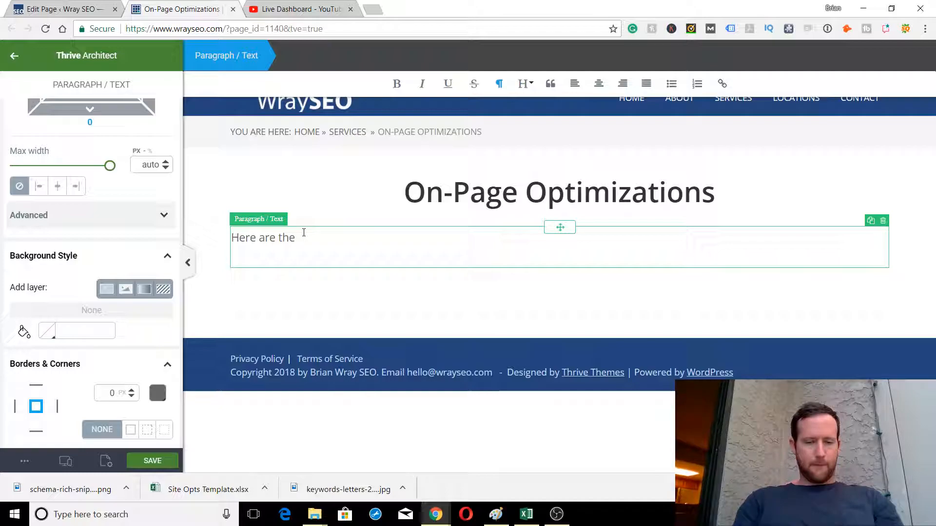
type(" on-page")
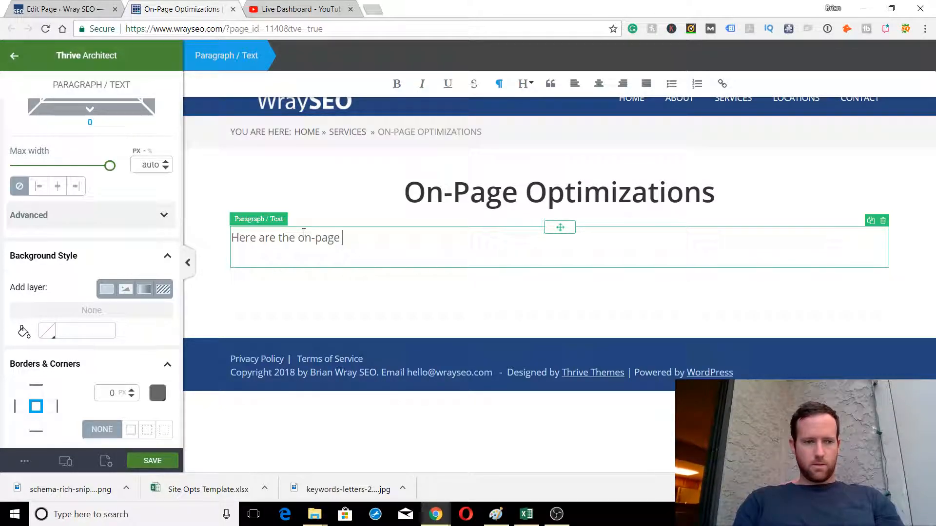
type(" optimizations")
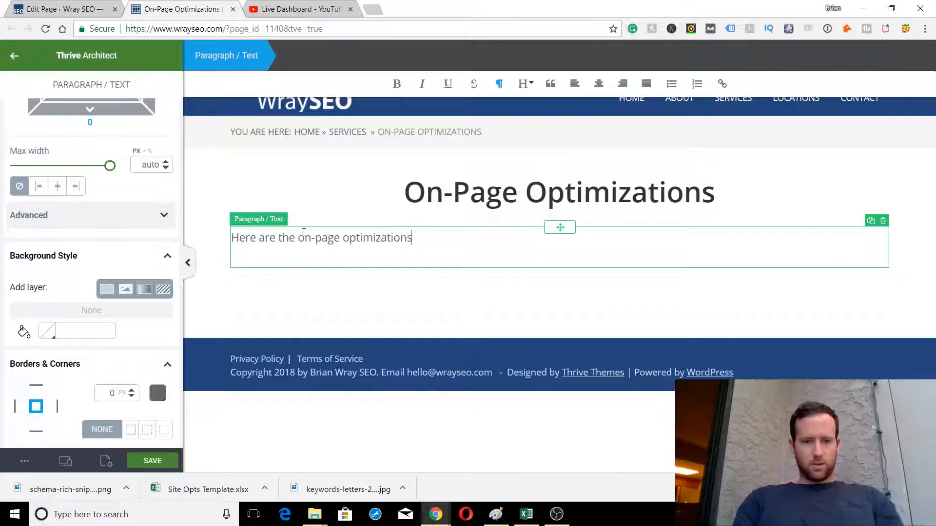
type(" we pro")
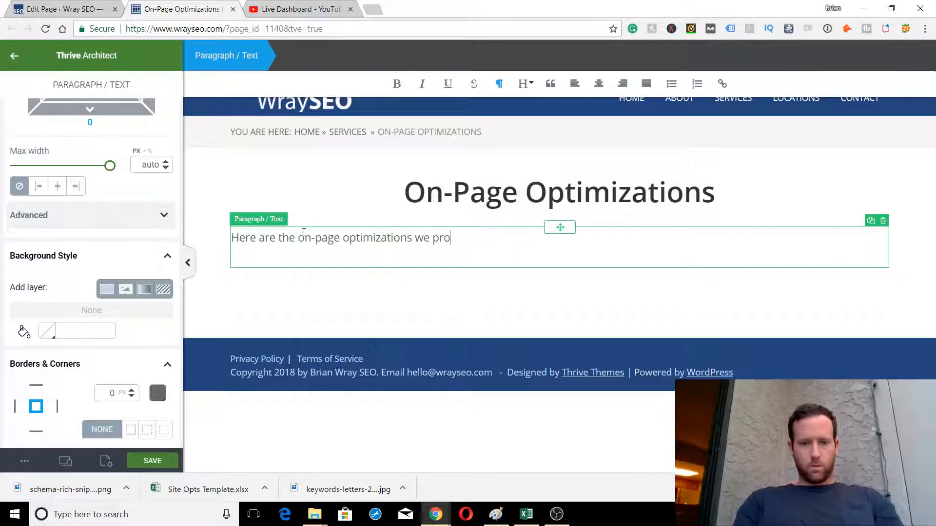
type("vide for your website")
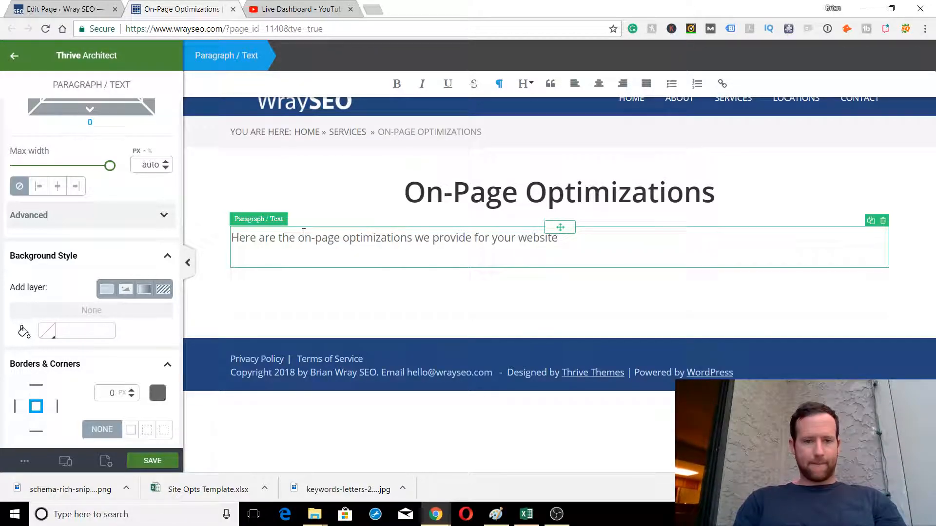
left_click(428, 237)
key("BackSpace")
key("BackSpace")
type("I")
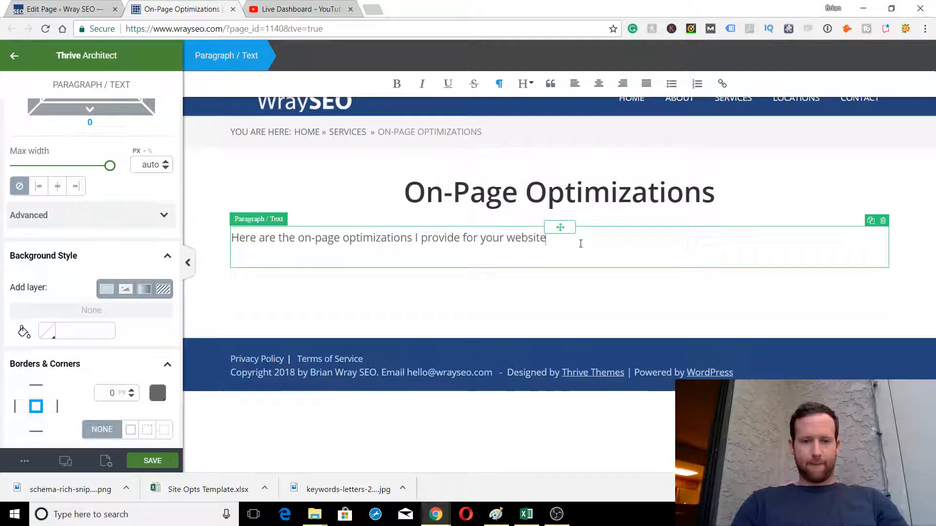
type("SEO")
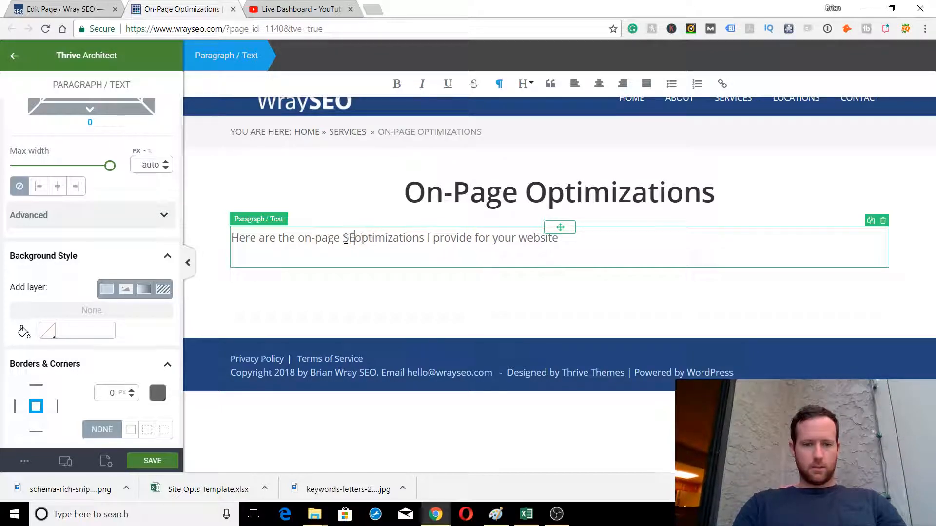
key("BackSpace")
key("BackSpace")
key("BackSpace")
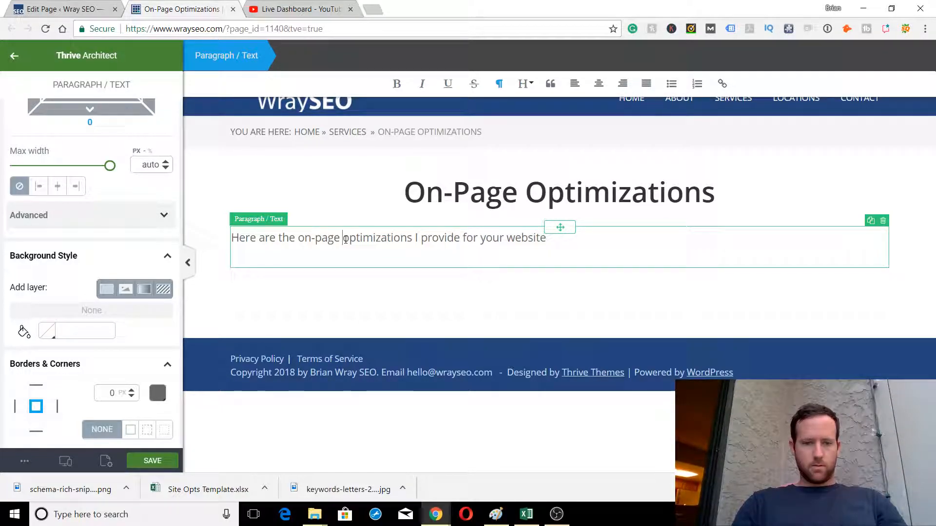
type("SEO")
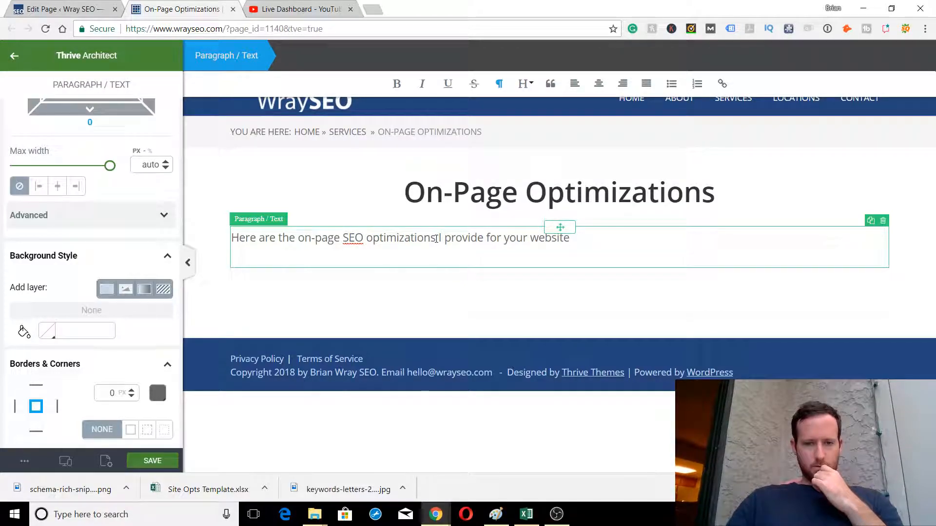
key("ctrl+a")
Rewrite the paragraph as 'When it comes to on-page SEO, we provide everything you need to see a long-term boost in your rankings.' and save
type("w")
key("ctrl+a")
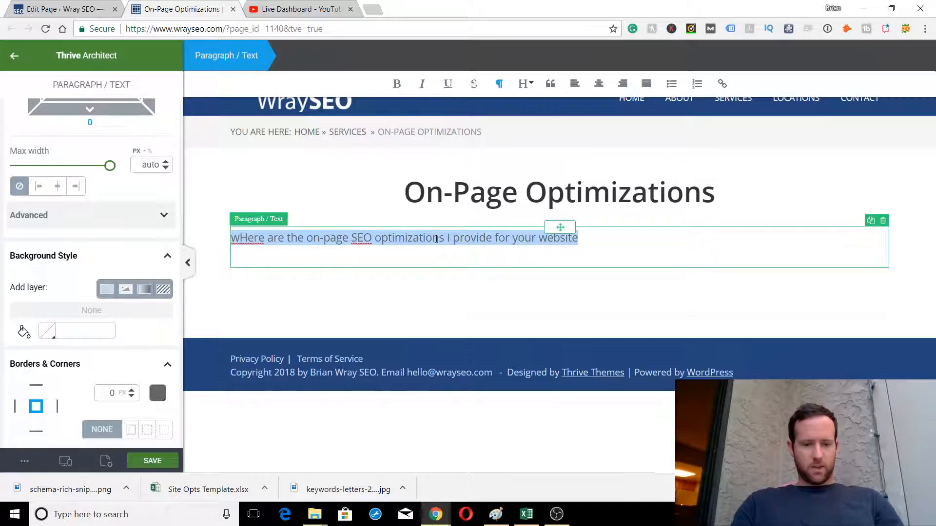
type("When it comes to ")
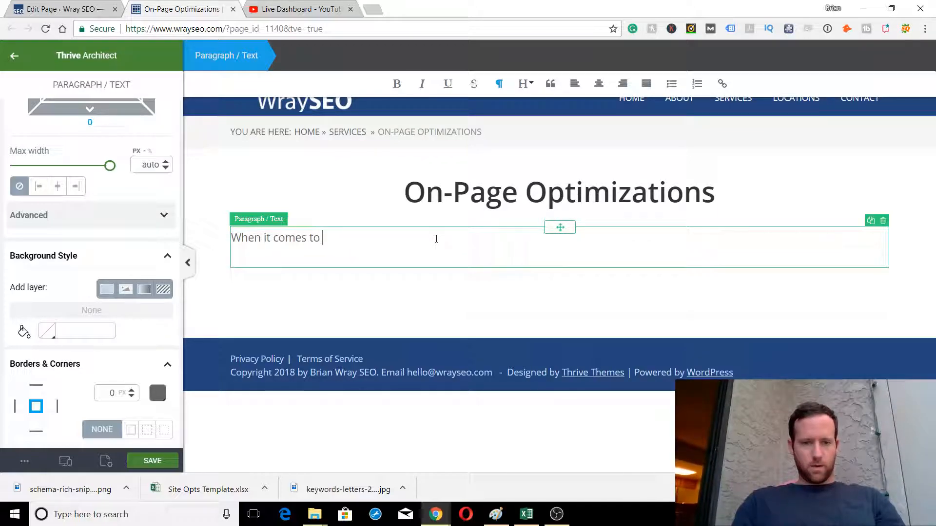
type("on-page ")
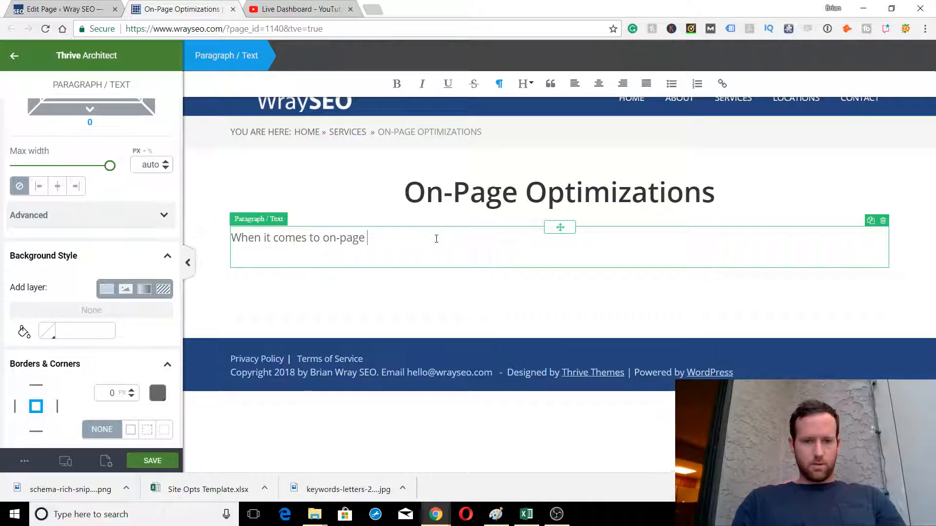
type("SEO, we p")
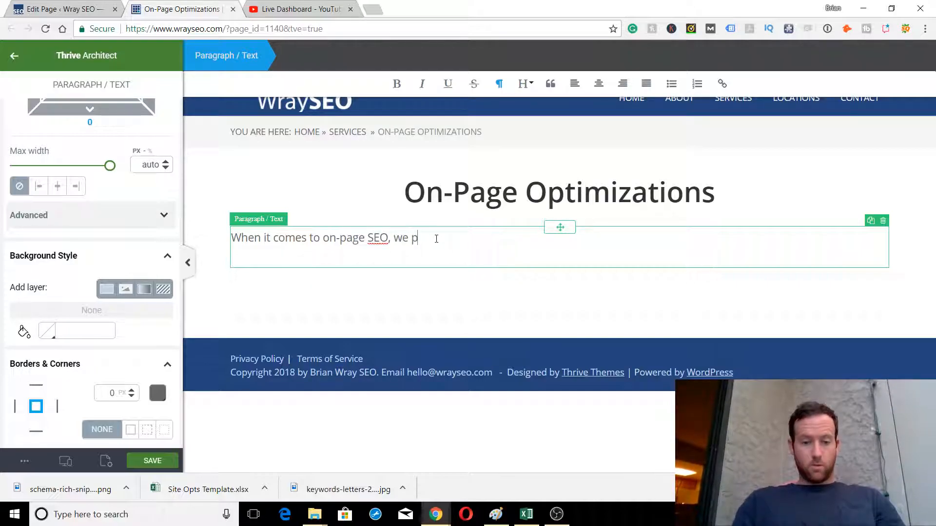
type("rovide everything you")
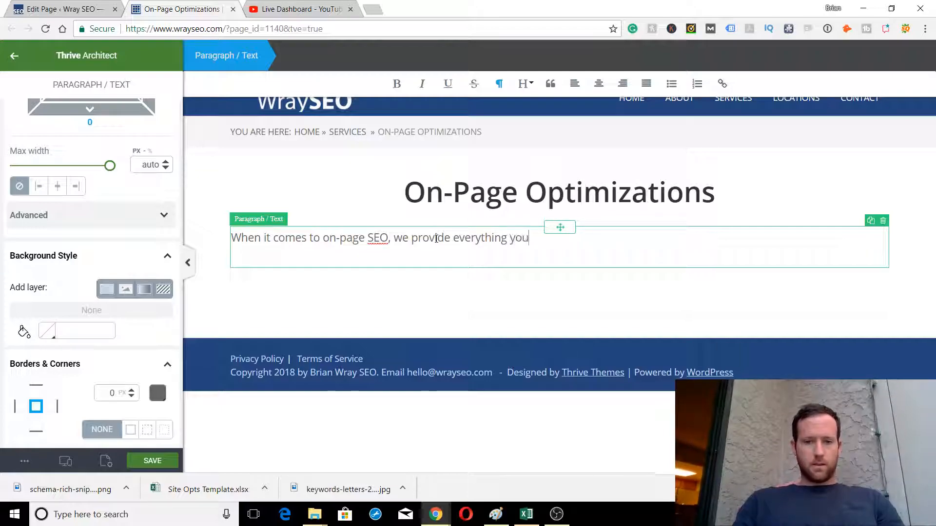
type(" need ")
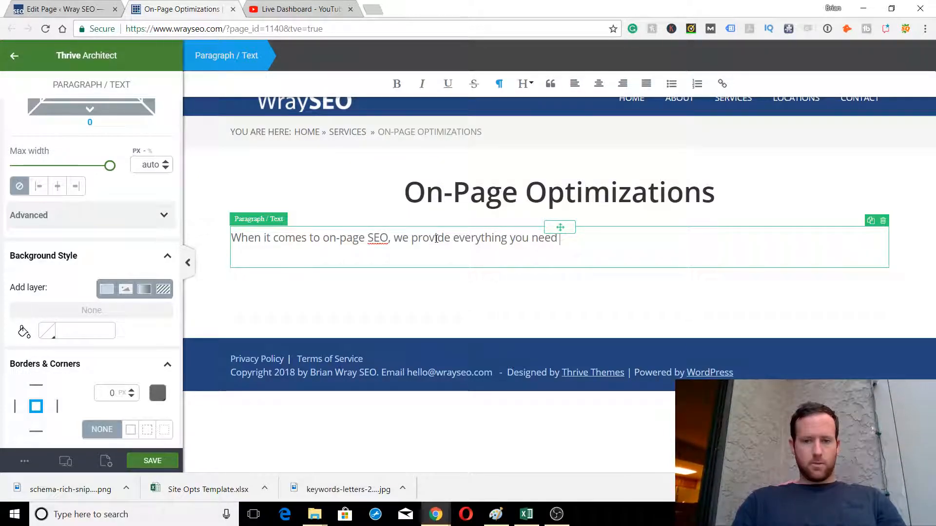
type("to boost those rankings.")
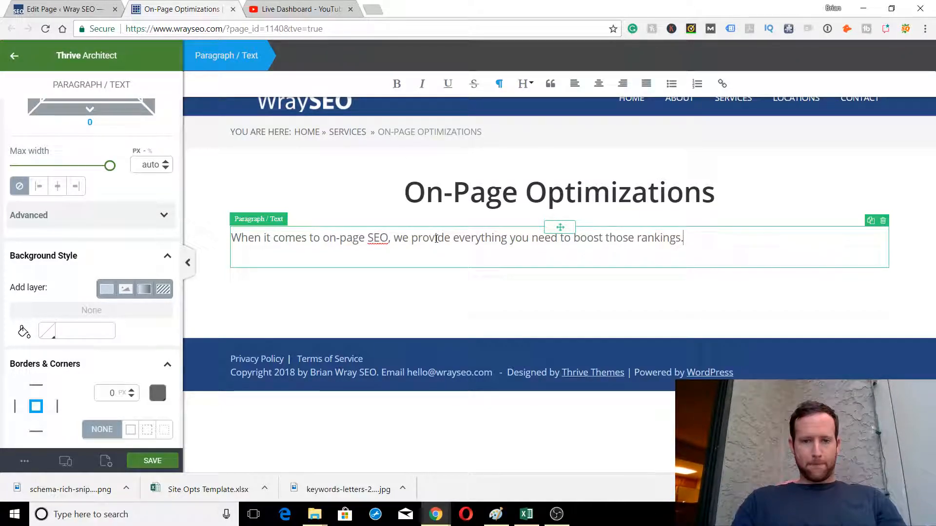
key("BackSpace")
key("BackSpace")
key("BackSpace")
key("BackSpace")
key("BackSpace")
key("BackSpace")
key("BackSpace")
key("BackSpace")
key("BackSpace")
key("BackSpace")
key("BackSpace")
key("BackSpace")
key("BackSpace")
key("BackSpace")
key("BackSpace")
key("BackSpace")
key("BackSpace")
key("BackSpace")
key("BackSpace")
key("BackSpace")
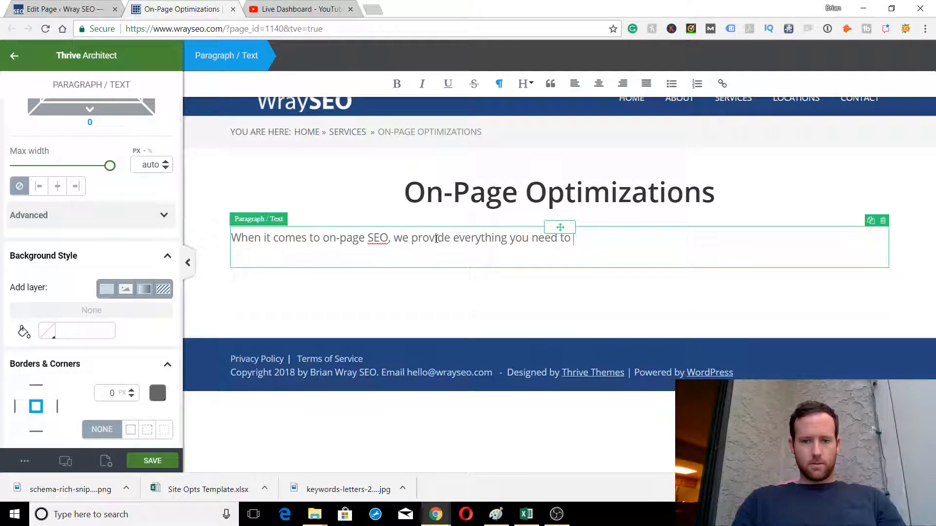
type("see a long-term boost in your rankings.")
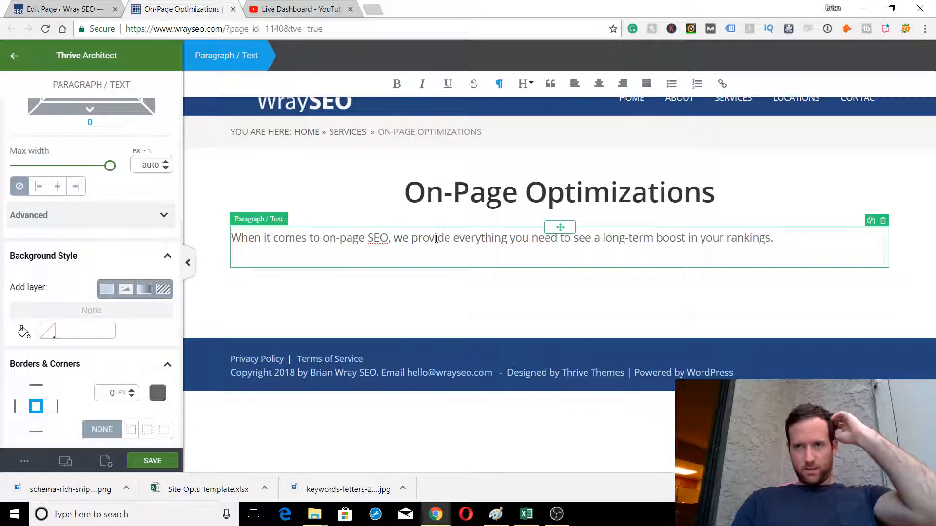
key("ctrl+s")
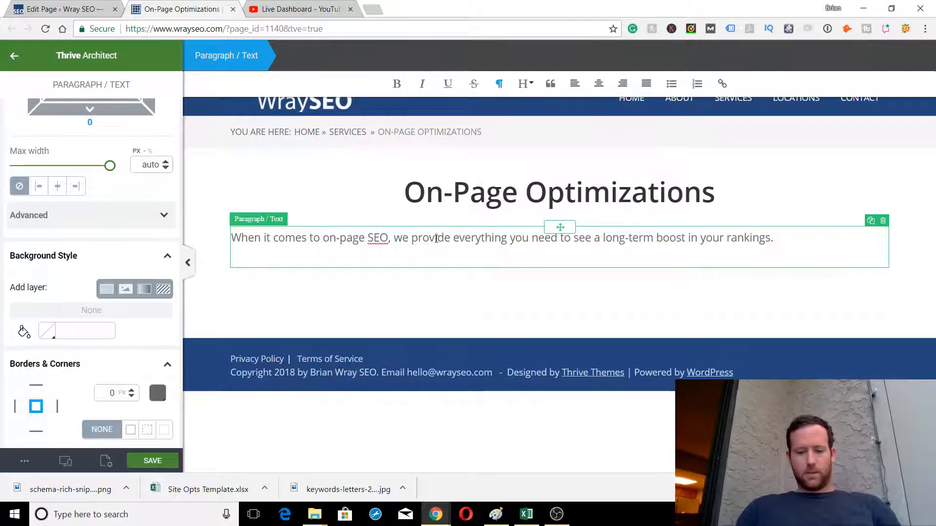
Start a second line reading 'Below is a breakdown of our pricing structure'
key("Return")
type("Here")
key("BackSpace")
key("BackSpace")
key("BackSpace")
key("BackSpace")
type("Below")
type(" is a breakdown")
type(" of ")
type("our pricing")
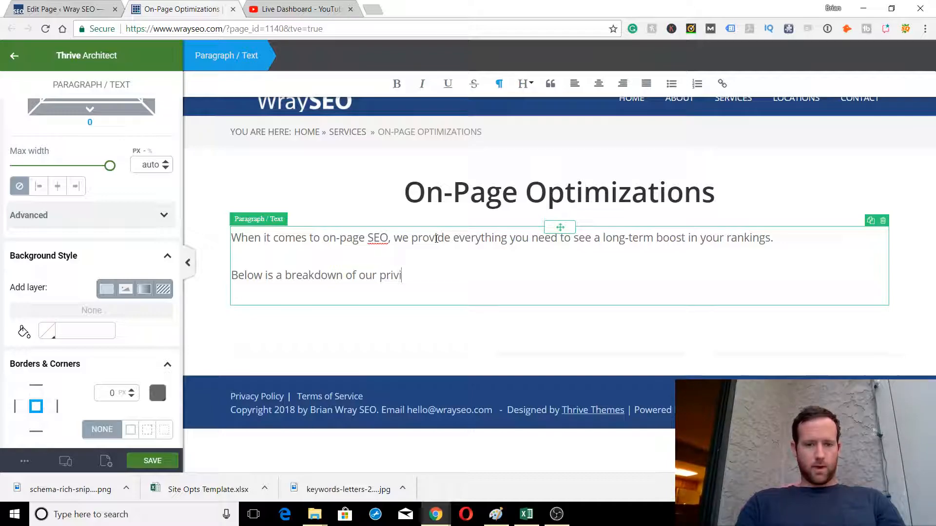
type(" structure")
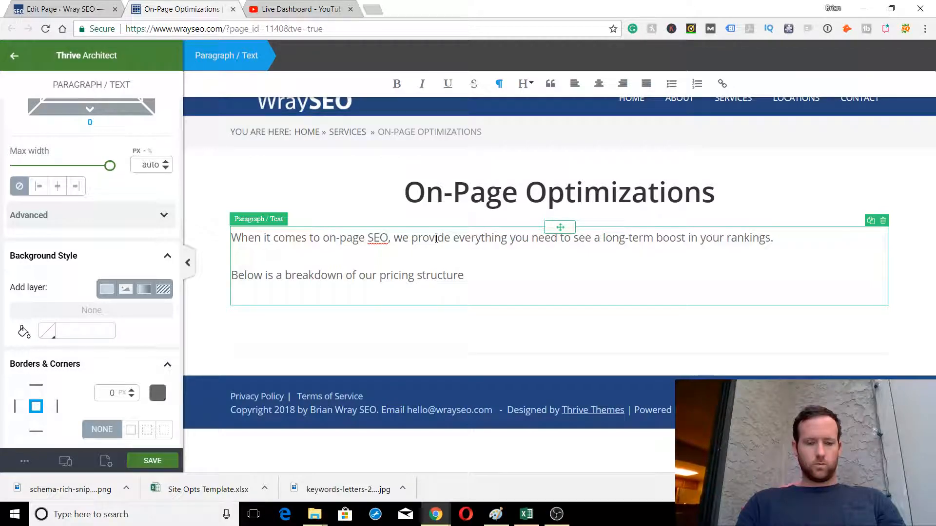
type("Contact us to learn")
key("BackSpace")
key("BackSpace")
key("BackSpace")
key("BackSpace")
key("BackSpace")
key("BackSpace")
key("BackSpace")
key("BackSpace")
key("BackSpace")
key("BackSpace")
key("BackSpace")
key("BackSpace")
key("BackSpace")
key("BackSpace")
key("BackSpace")
key("BackSpace")
key("BackSpace")
key("BackSpace")
key("BackSpace")
key("BackSpace")
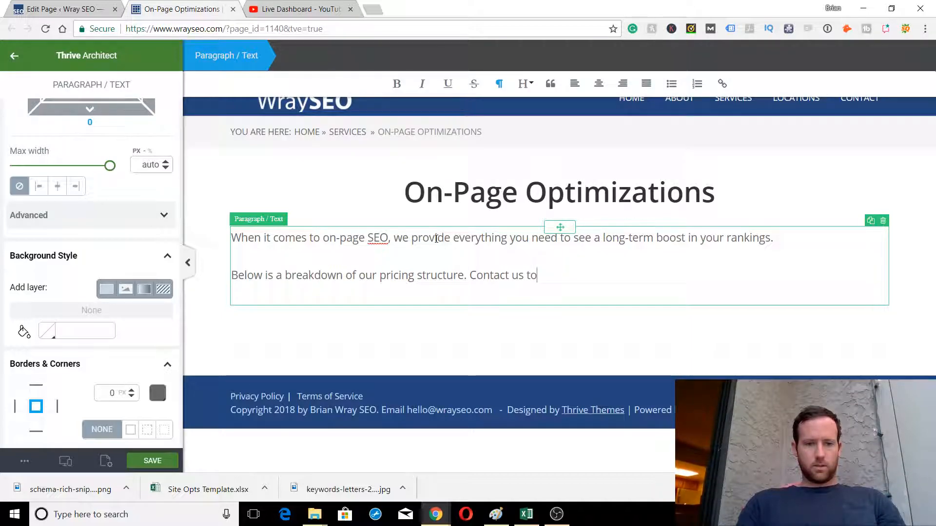
key("BackSpace")
key("BackSpace")
key("BackSpace")
key("BackSpace")
key("BackSpace")
key("BackSpace")
key("BackSpace")
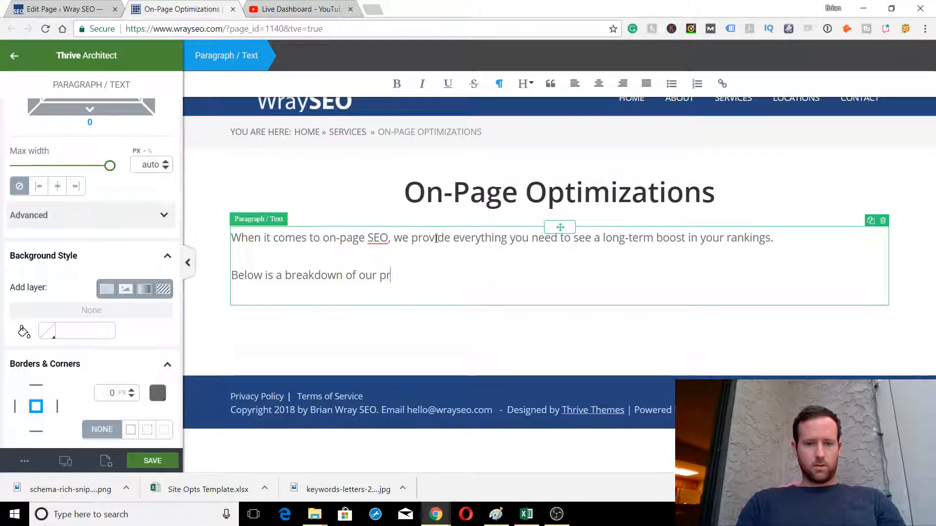
Change 'we' to 'I' and finish the line as 'my pricing structure. Contact me today to learn more.'
left_click(408, 238)
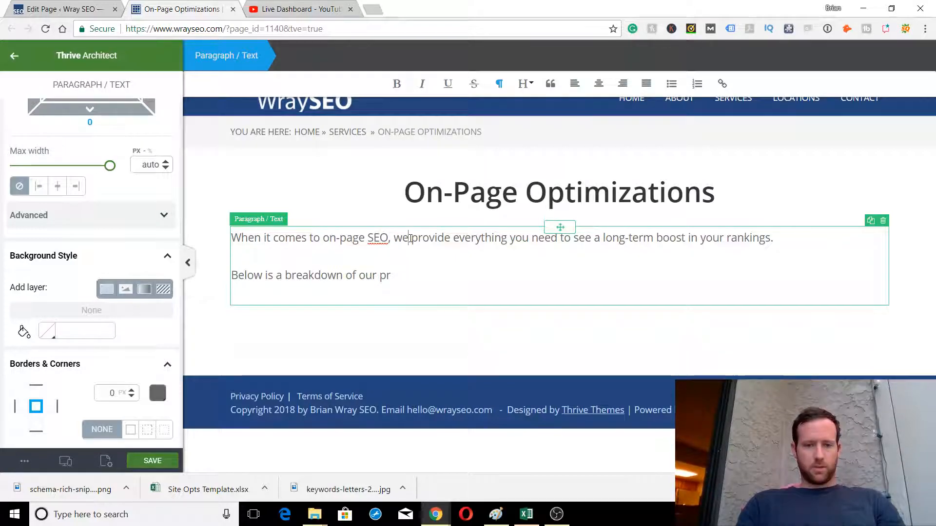
key("BackSpace")
key("BackSpace")
type("I")
left_click(399, 280)
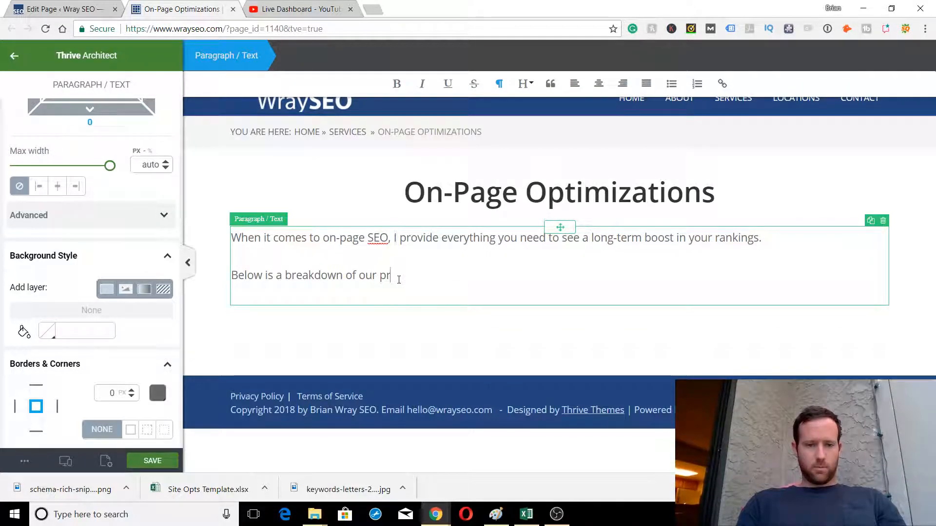
key("BackSpace")
key("BackSpace")
type("my pricing struct")
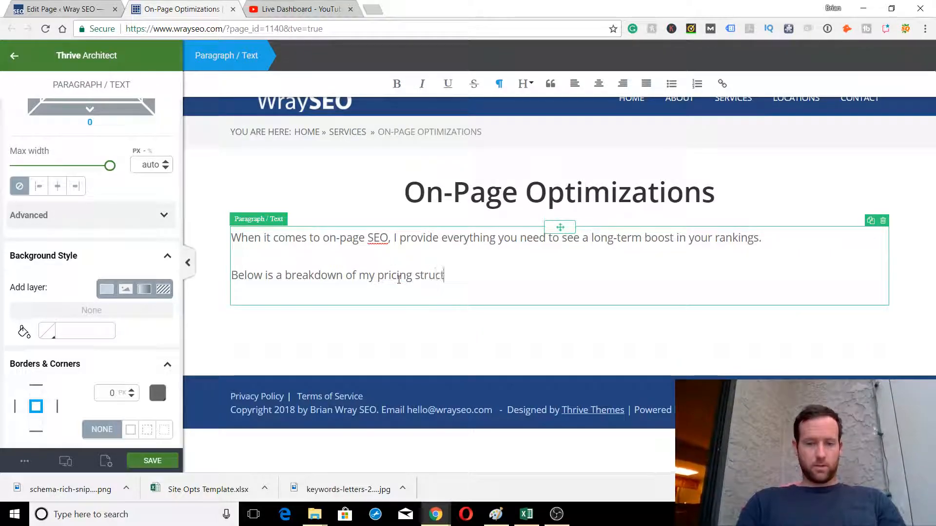
type("ure. Conta")
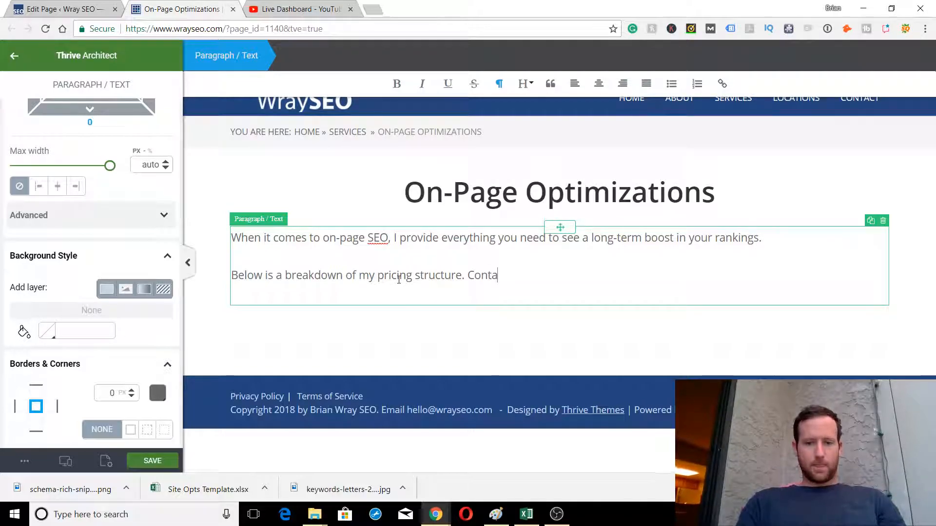
type("ct me today to learn more.")
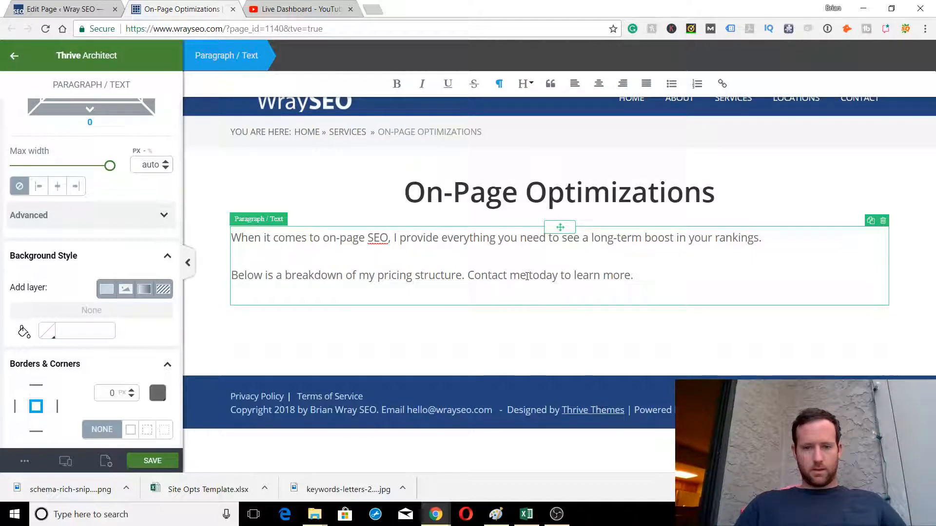
left_click_drag(527, 276, 467, 277)
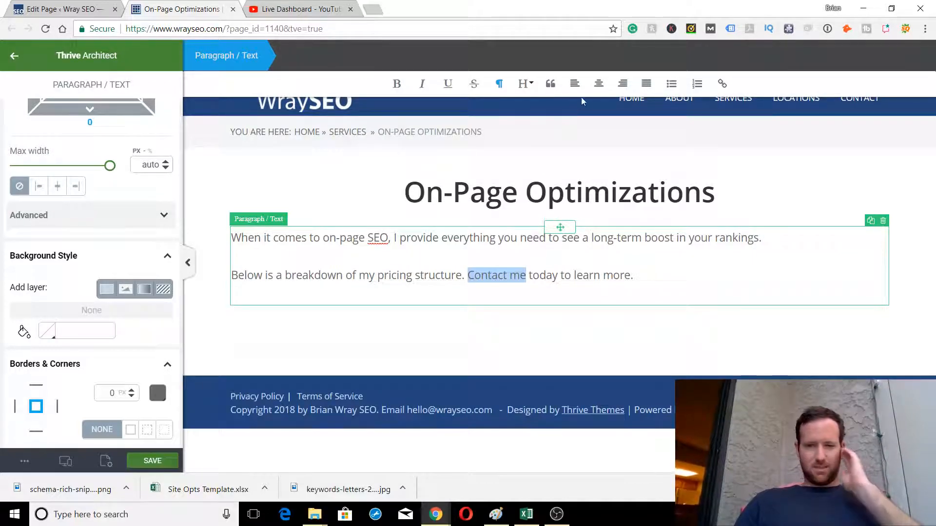
Link the 'Contact me' text to the site's Contact page, found by searching 'conta'
left_click(721, 86)
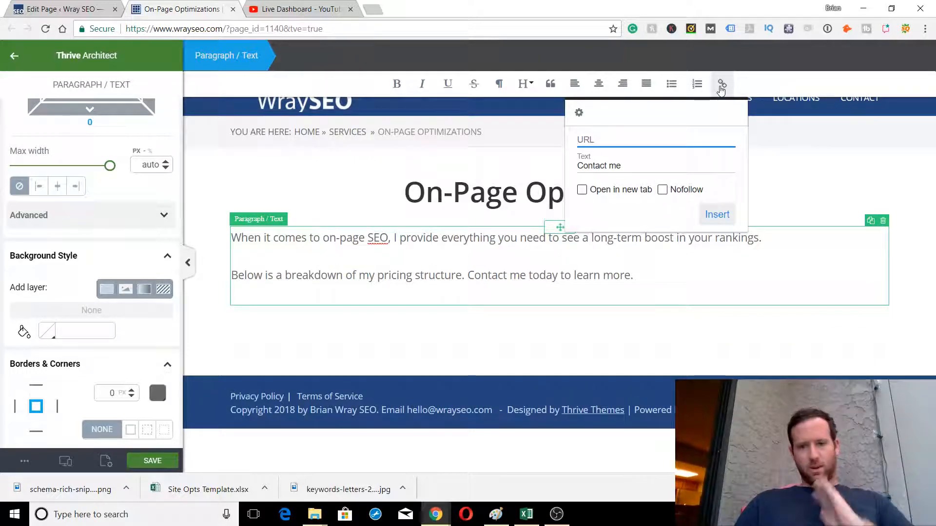
type("contact")
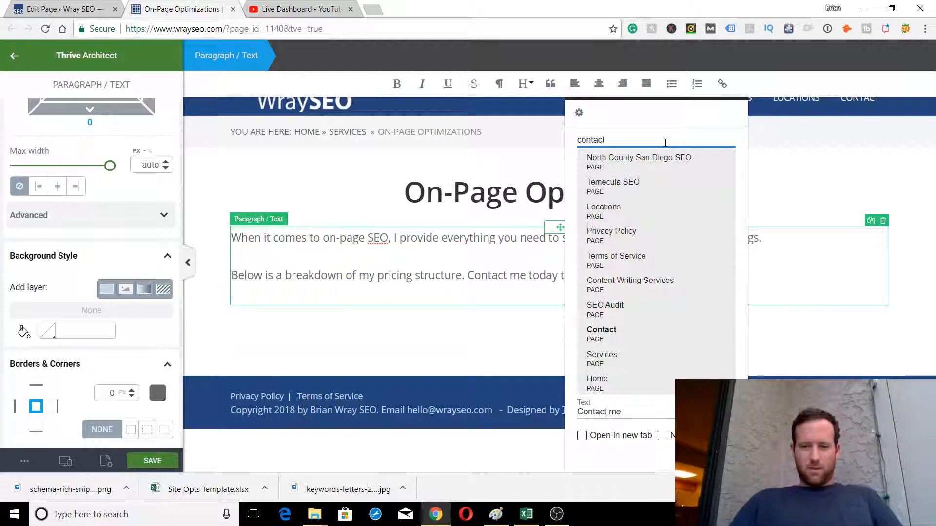
left_click(600, 333)
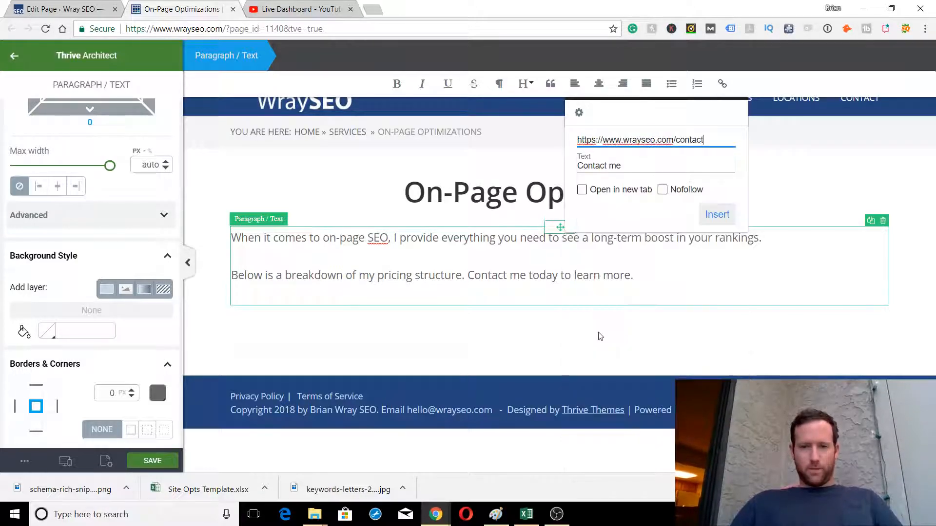
left_click(713, 215)
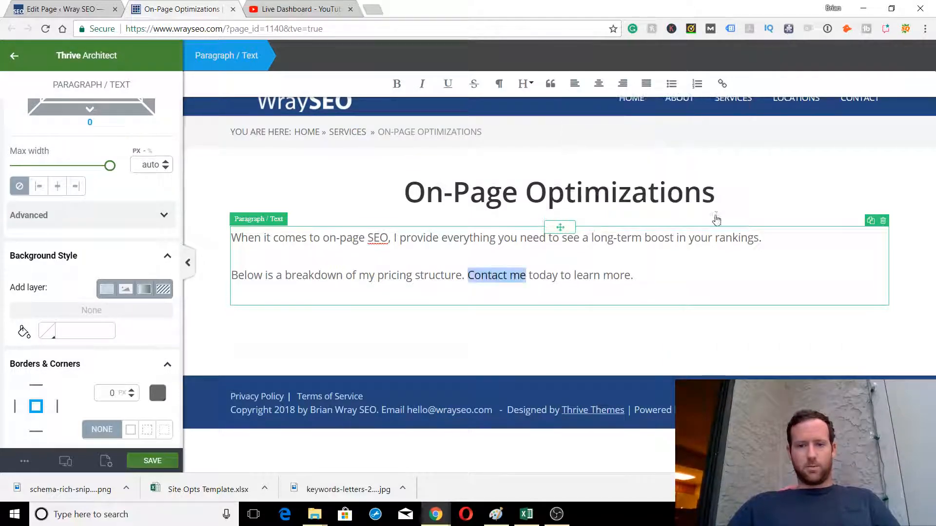
left_click(692, 278)
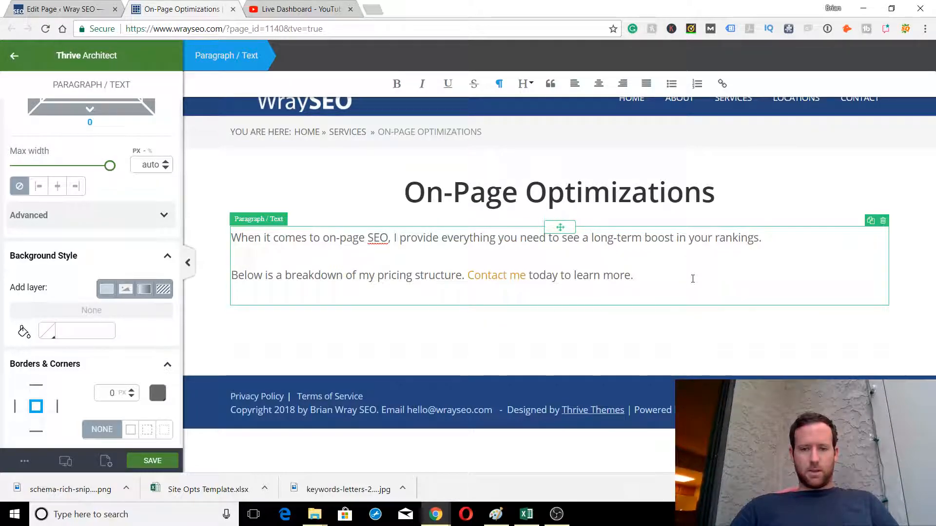
left_click(656, 335)
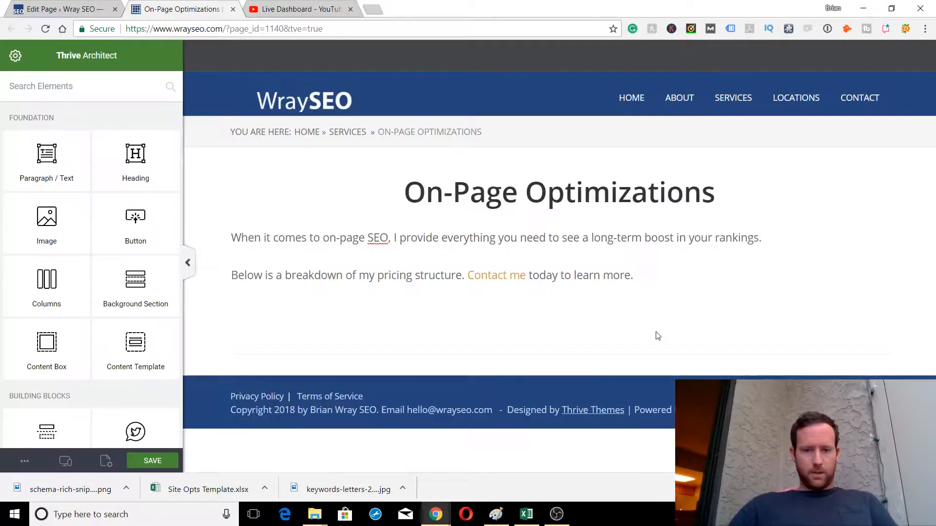
Save the page and place a Content Template element below the intro paragraphs
key("ctrl+s")
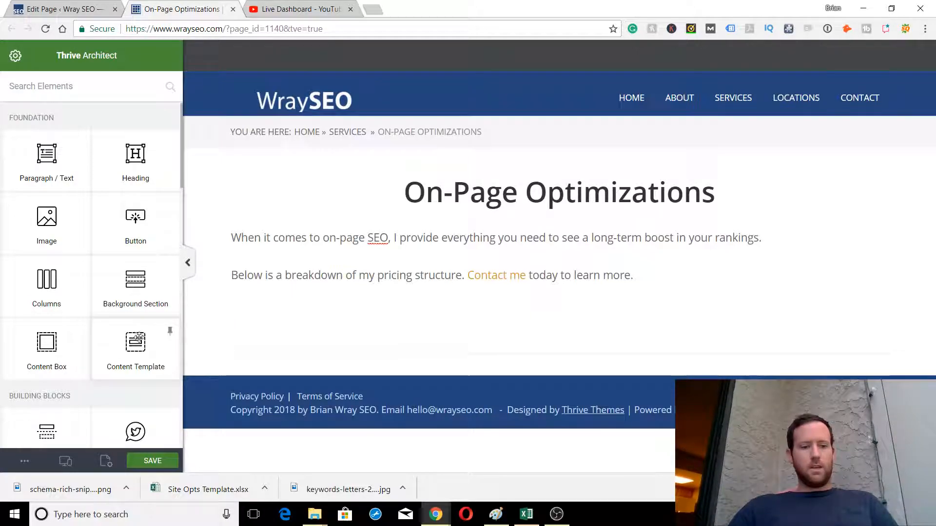
left_click_drag(135, 347, 471, 290)
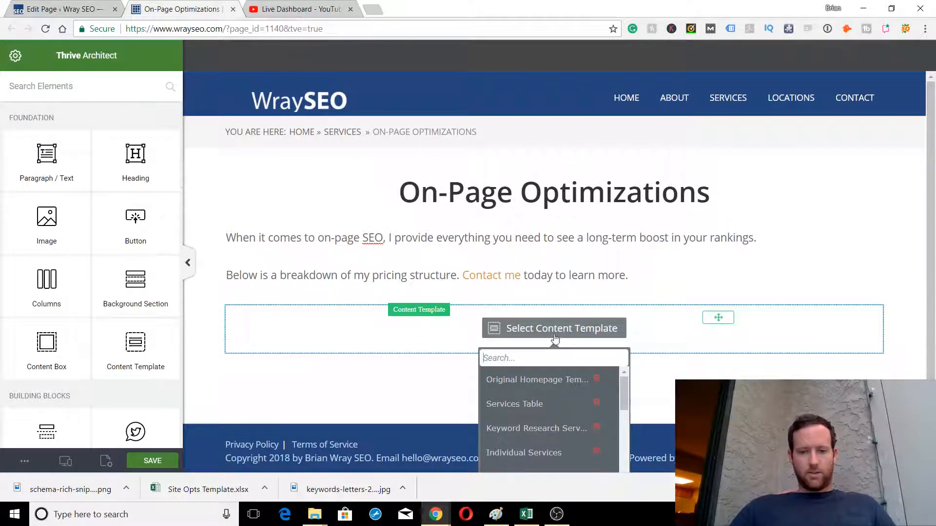
scroll(535, 395, "down", 5)
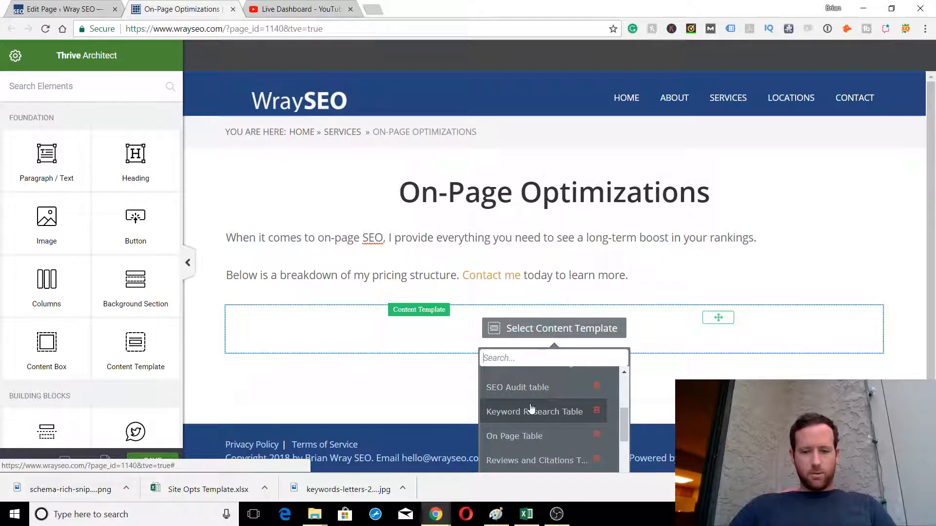
scroll(536, 441, "down", 1)
scroll(536, 442, "down", 3)
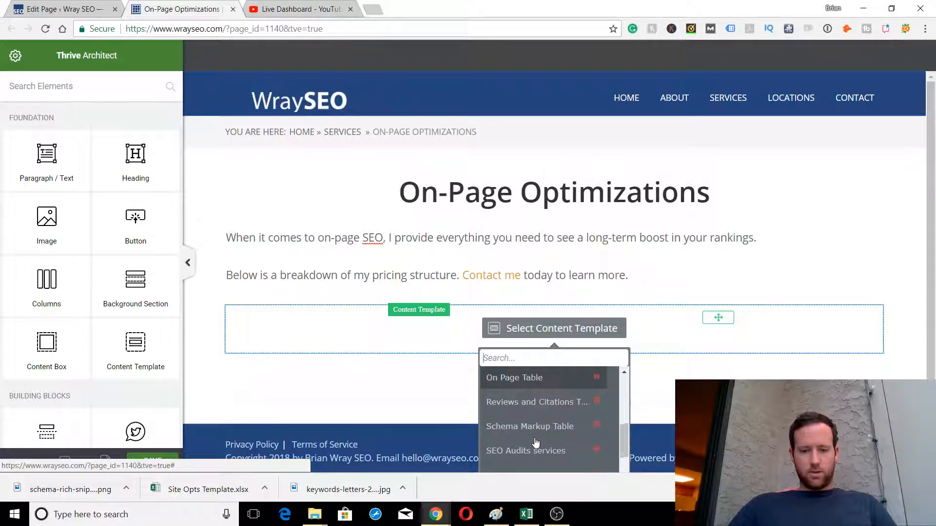
scroll(536, 443, "up", 1)
scroll(535, 442, "down", 2)
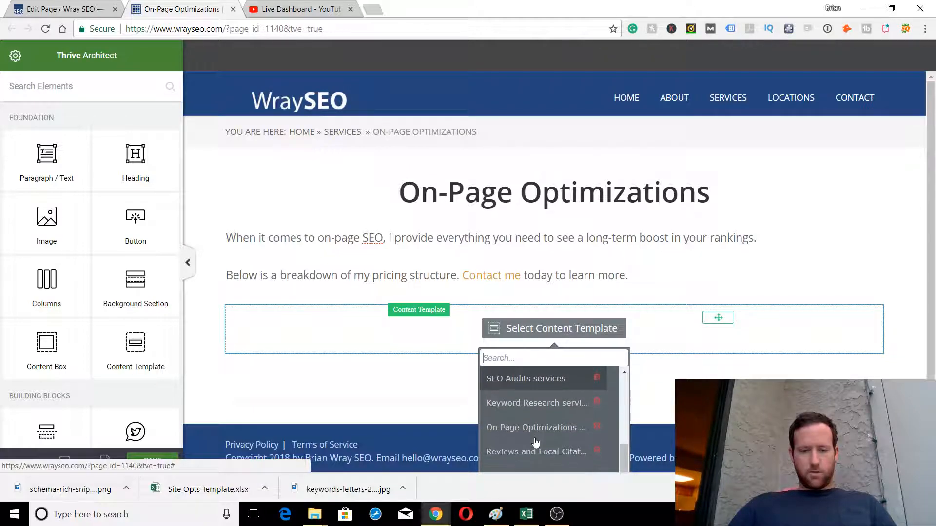
scroll(531, 426, "up", 4)
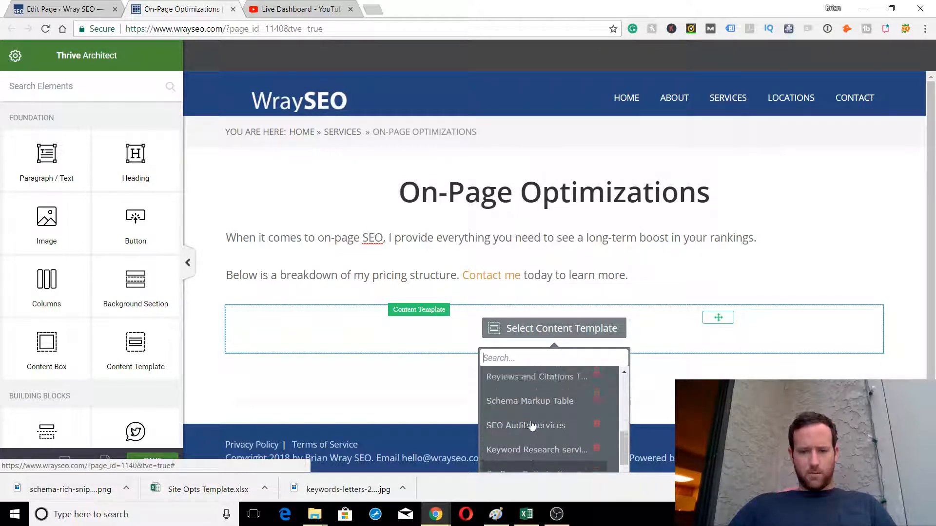
Load the On Page Table template into the content template block
left_click(521, 400)
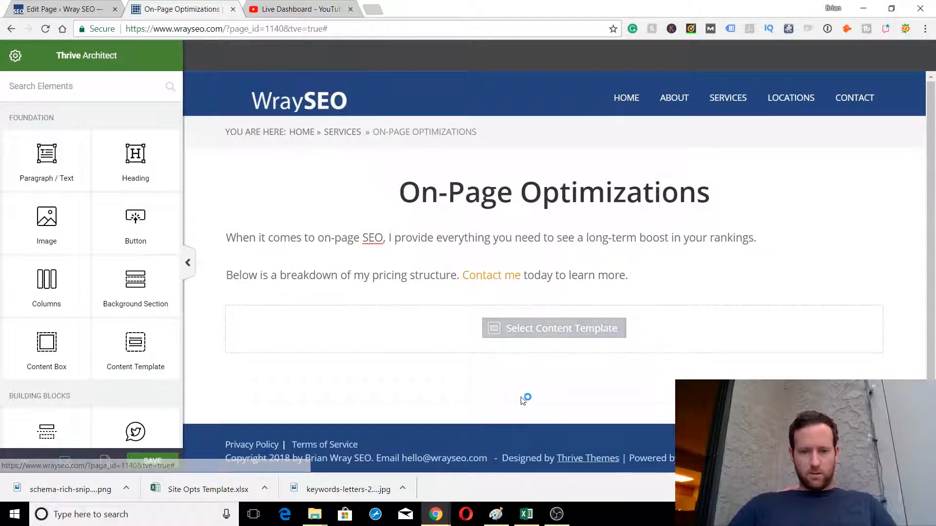
scroll(521, 397, "down", 2)
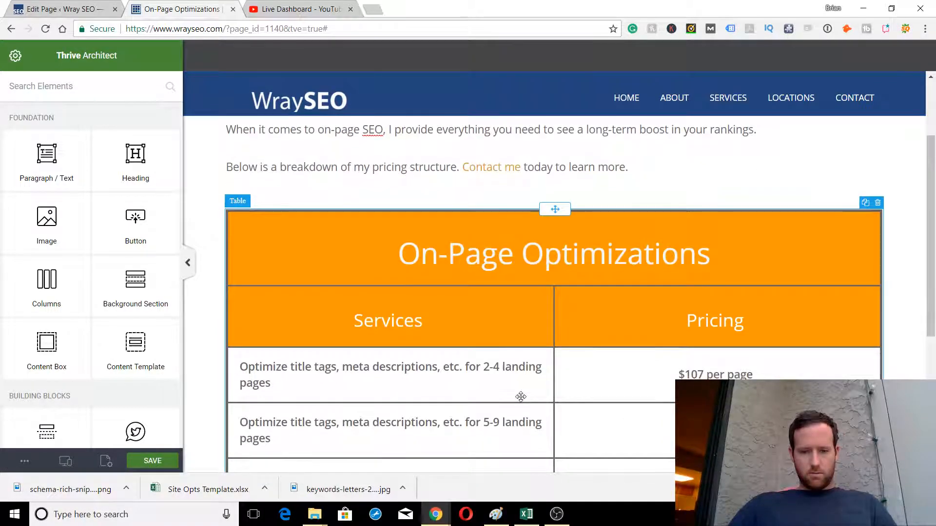
scroll(520, 397, "down", 3)
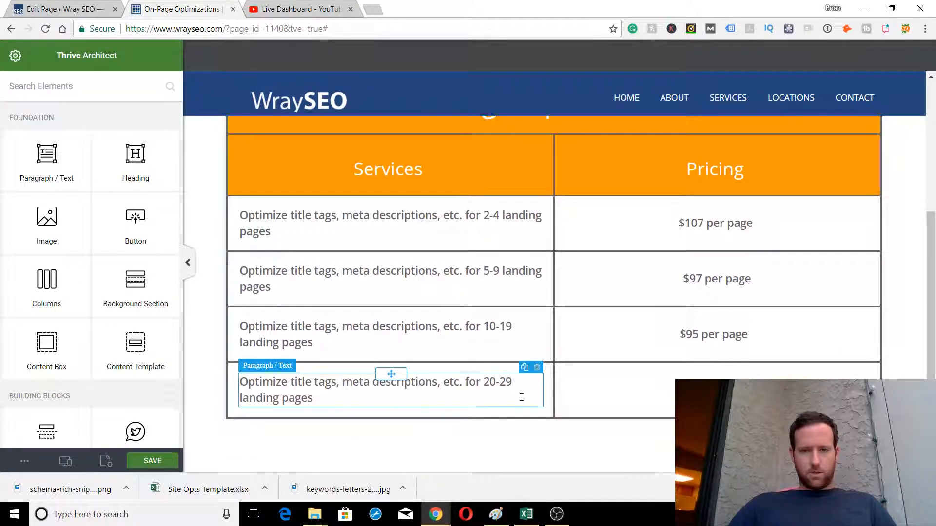
scroll(520, 394, "up", 4)
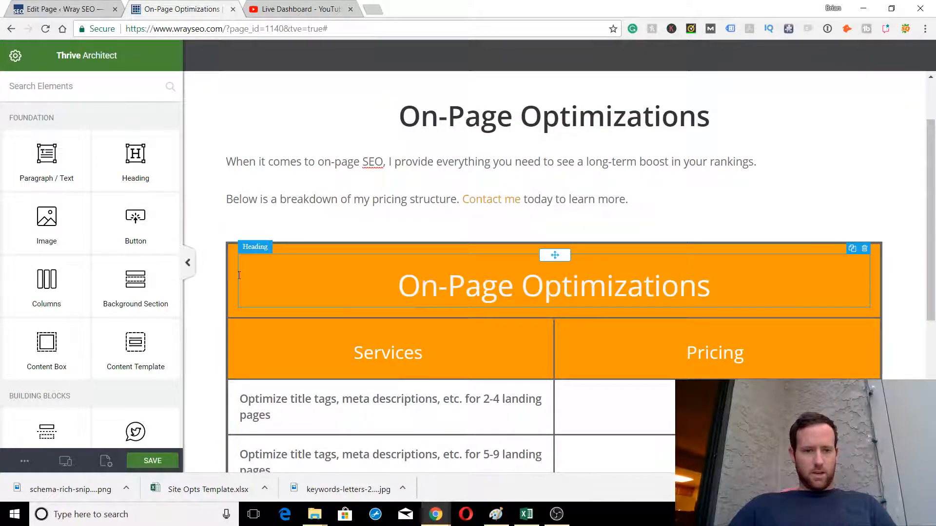
Recolour the table header blue (#2196f3) and save the page
left_click(232, 276)
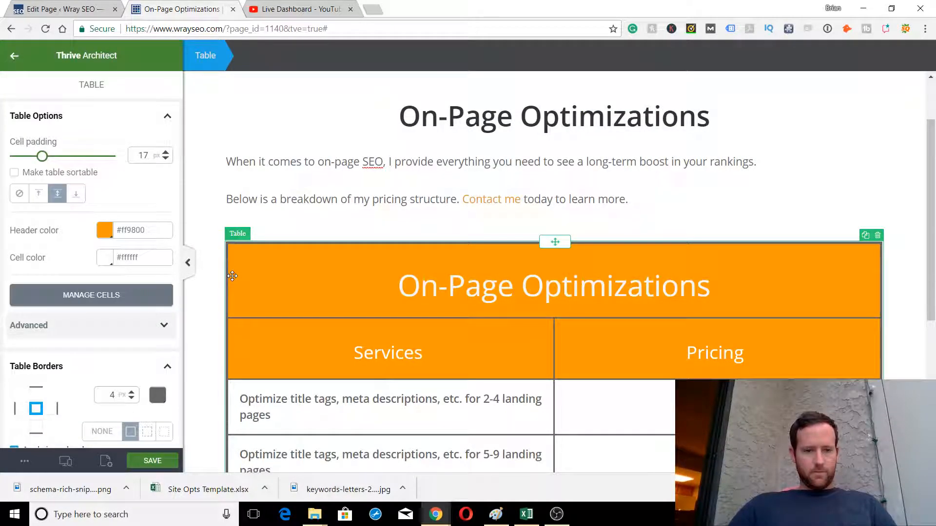
left_click(105, 219)
scroll(107, 240, "down", 2)
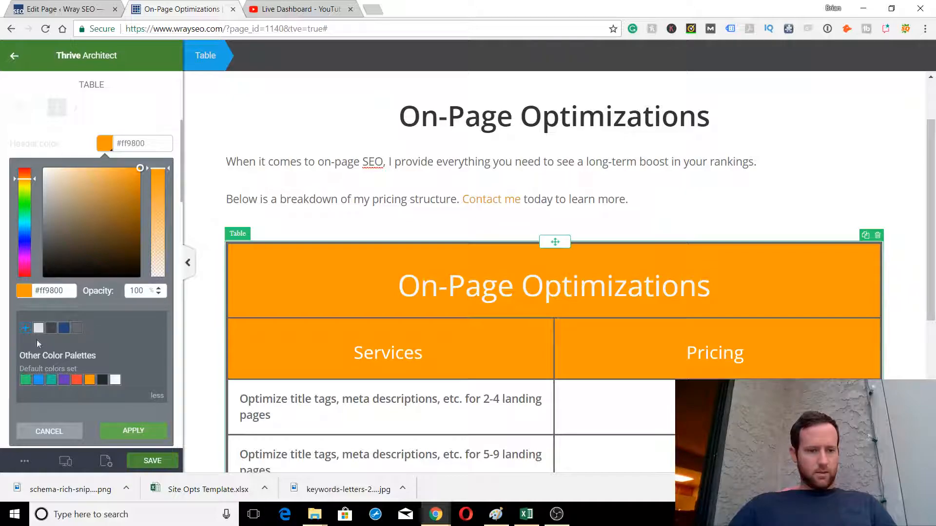
left_click(38, 379)
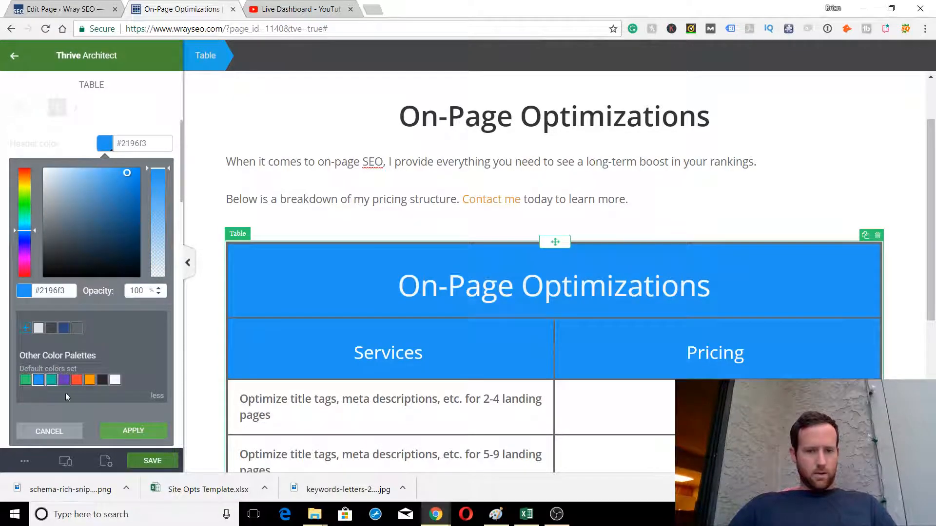
left_click(123, 434)
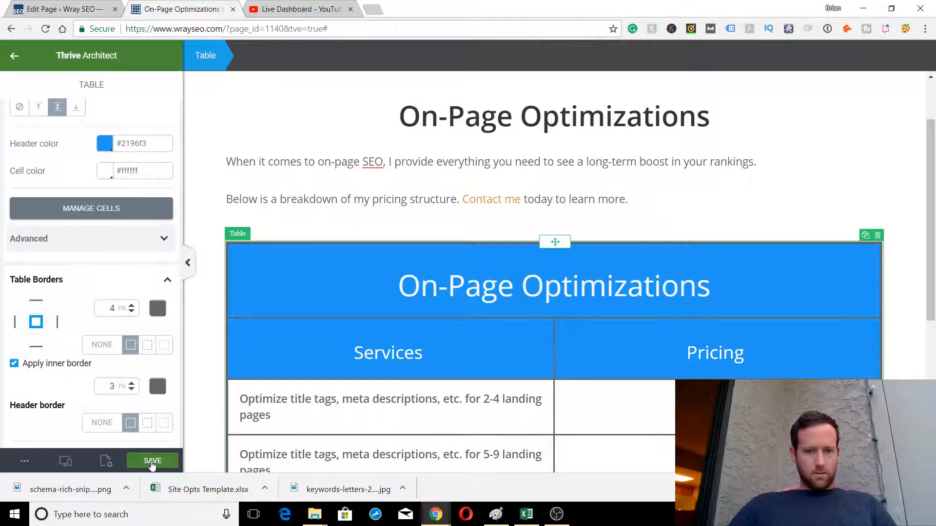
left_click(150, 461)
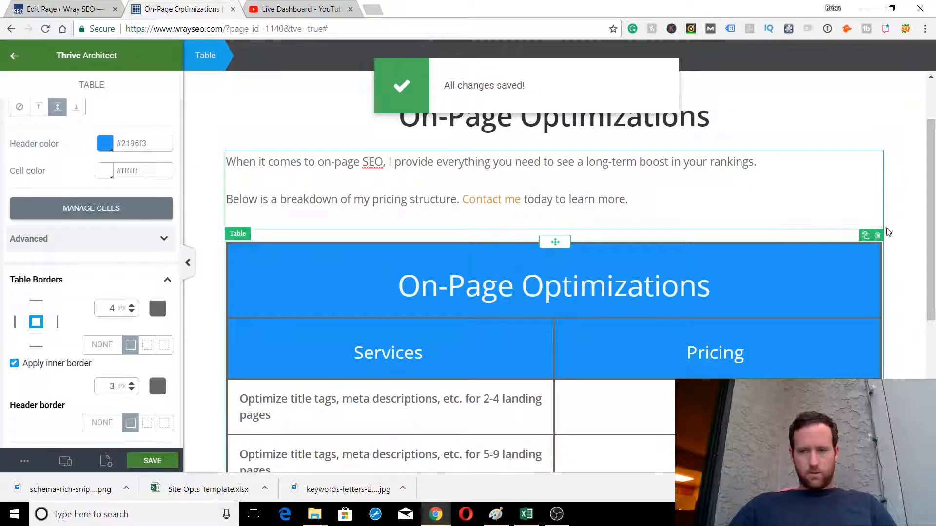
left_click(896, 232)
scroll(896, 232, "up", 2)
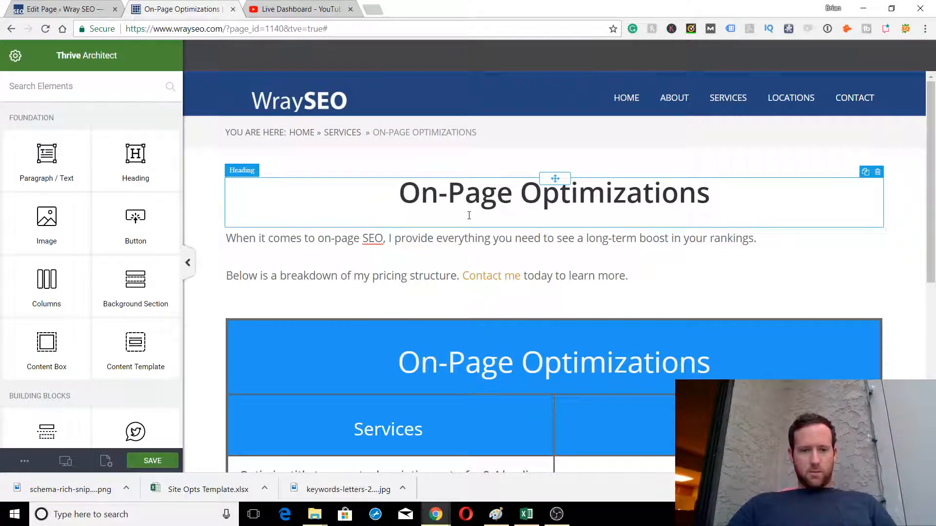
scroll(902, 239, "down", 4)
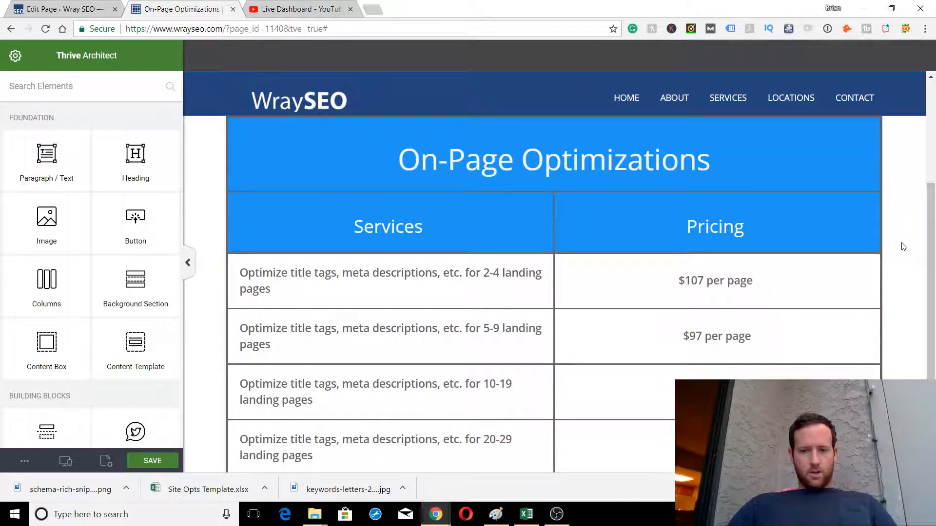
scroll(902, 246, "down", 3)
scroll(902, 246, "up", 2)
scroll(902, 246, "up", 1)
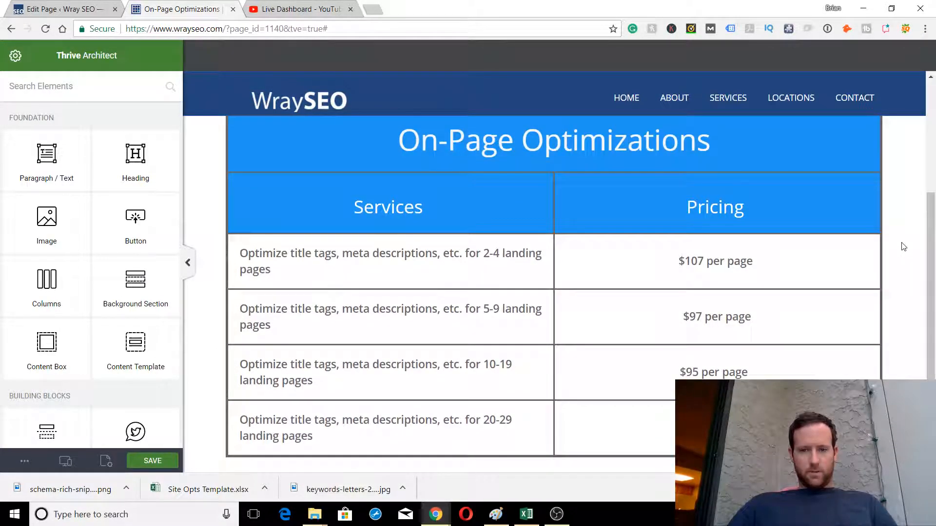
left_click(691, 261)
triple_click(691, 262)
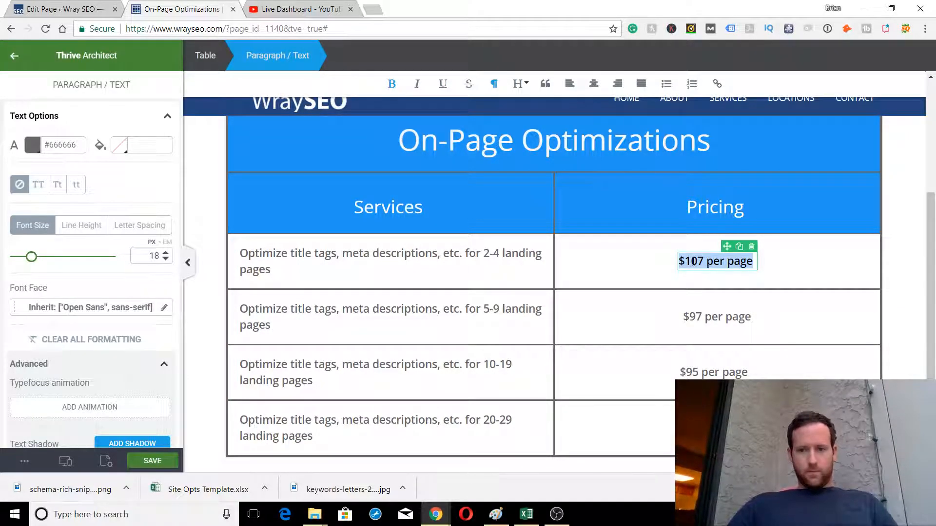
left_click(913, 288)
scroll(913, 287, "up", 5)
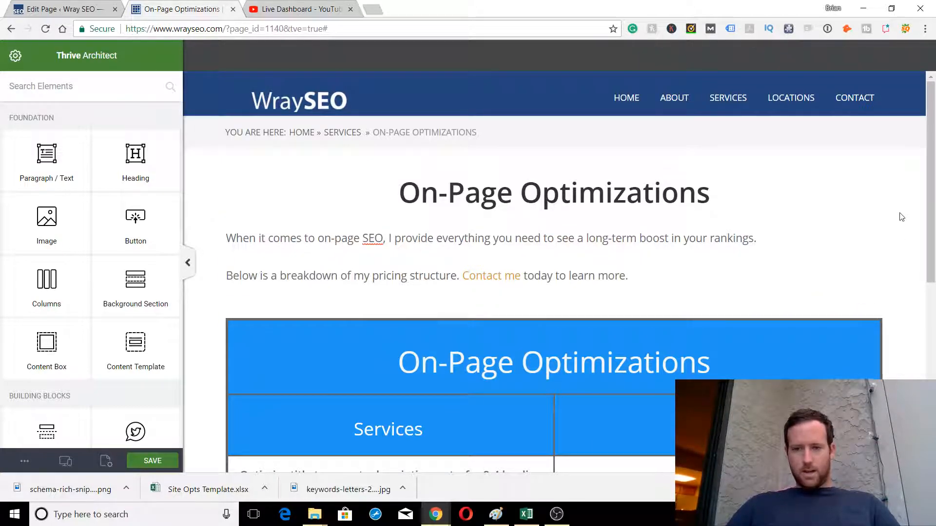
Exit Thrive Architect, go to the WraySEO homepage and close the Edit Page tab
scroll(853, 222, "down", 7)
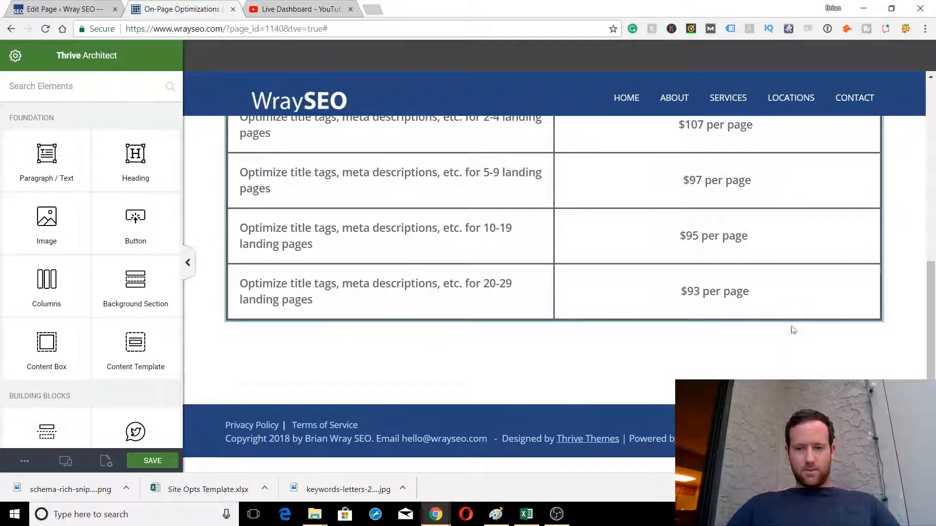
scroll(794, 355, "up", 7)
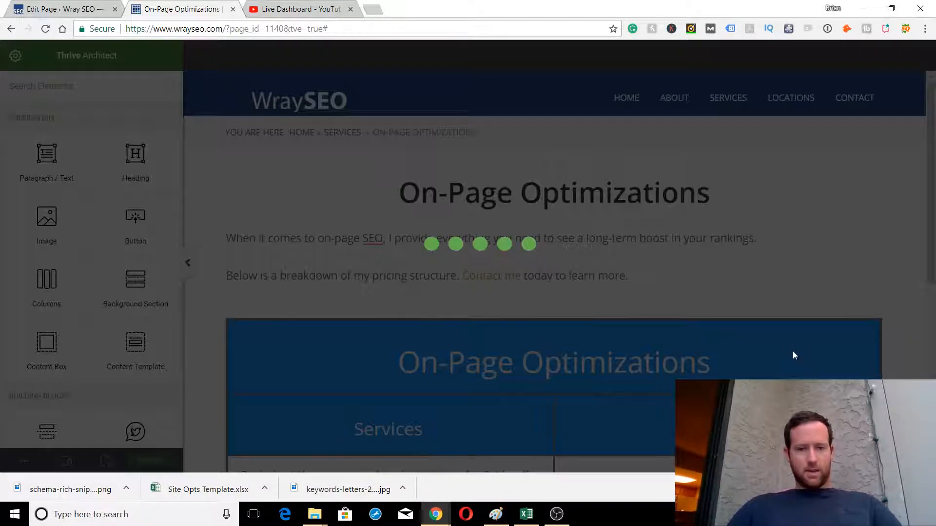
scroll(438, 244, "down", 3)
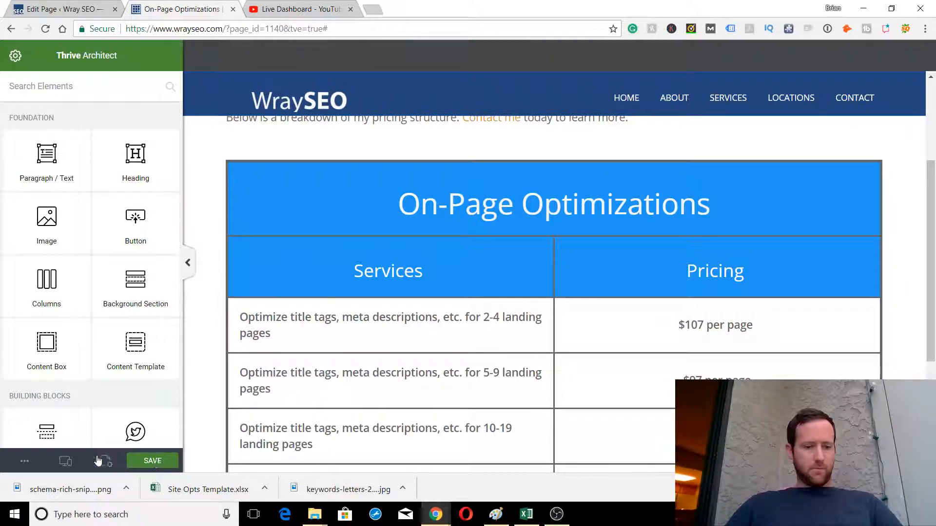
left_click(25, 460)
left_click(73, 435)
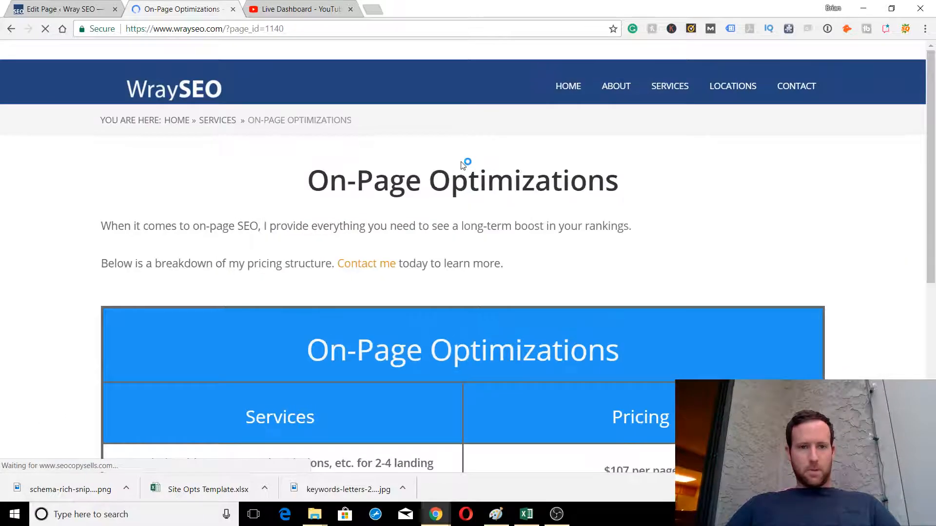
left_click(574, 93)
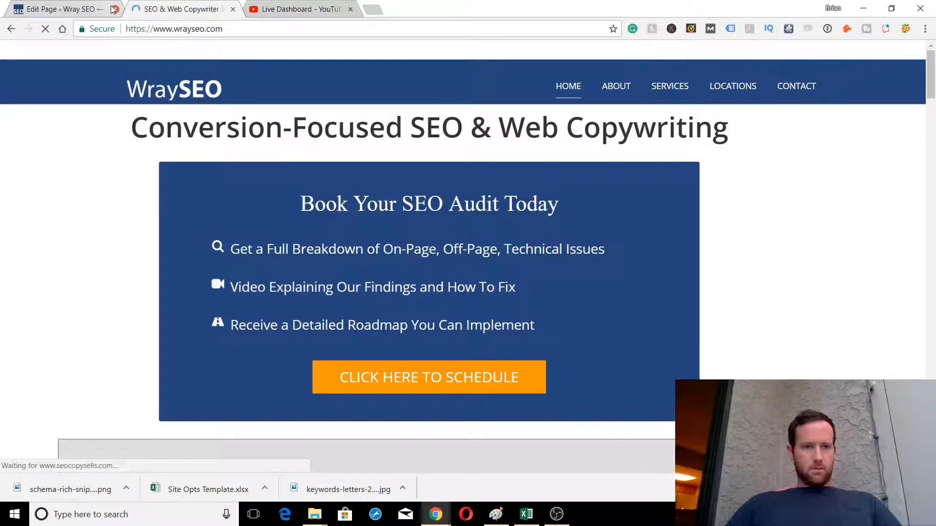
left_click(114, 9)
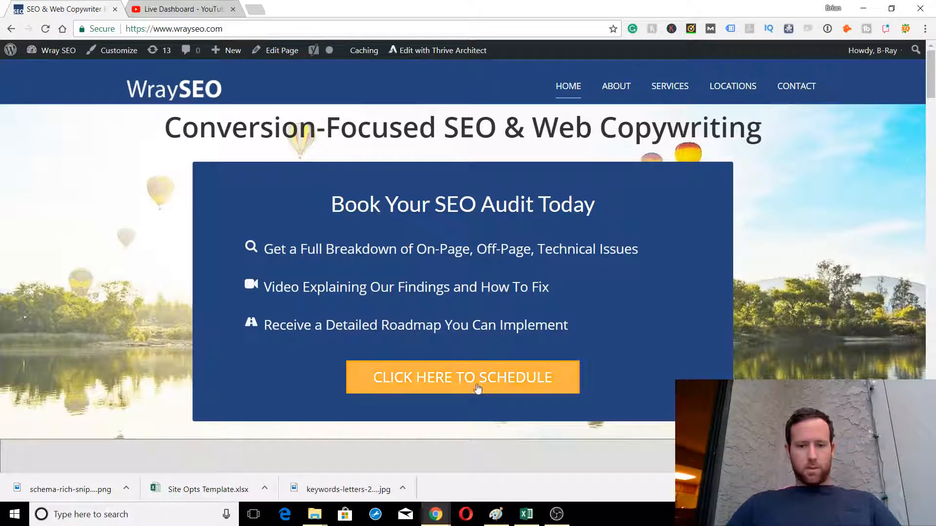
Open the SEO Audits page from the Services menu
scroll(667, 292, "down", 1)
scroll(667, 293, "down", 1)
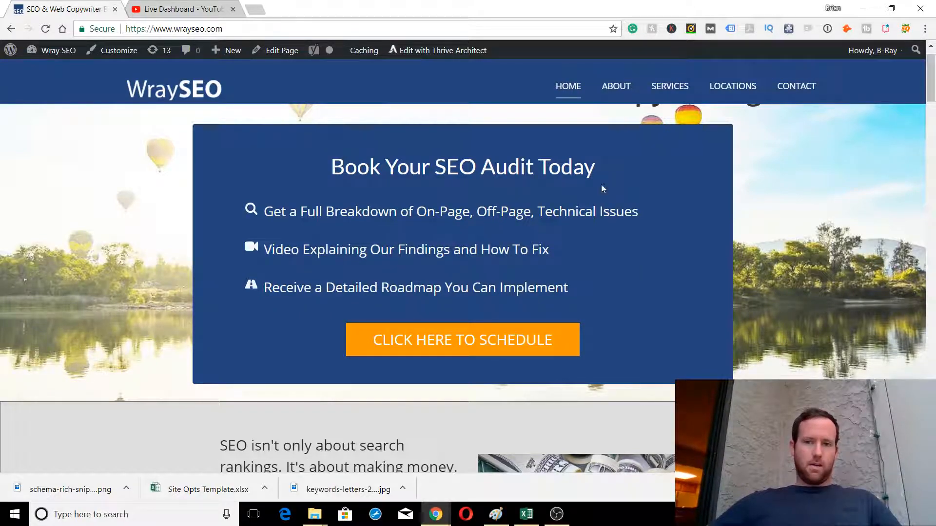
mouse_move(675, 142)
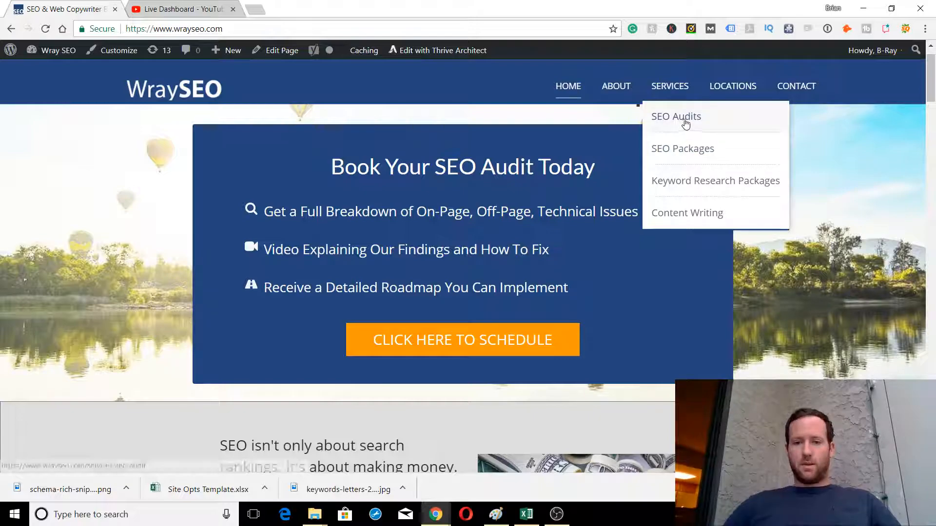
left_click(678, 118)
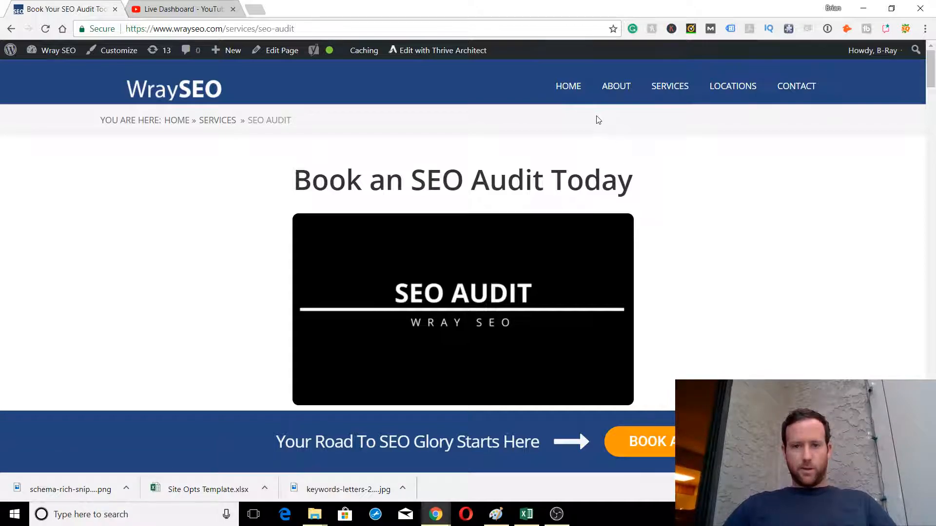
Return to the homepage, scroll through it, then switch to the YouTube Live Dashboard tab
left_click(569, 93)
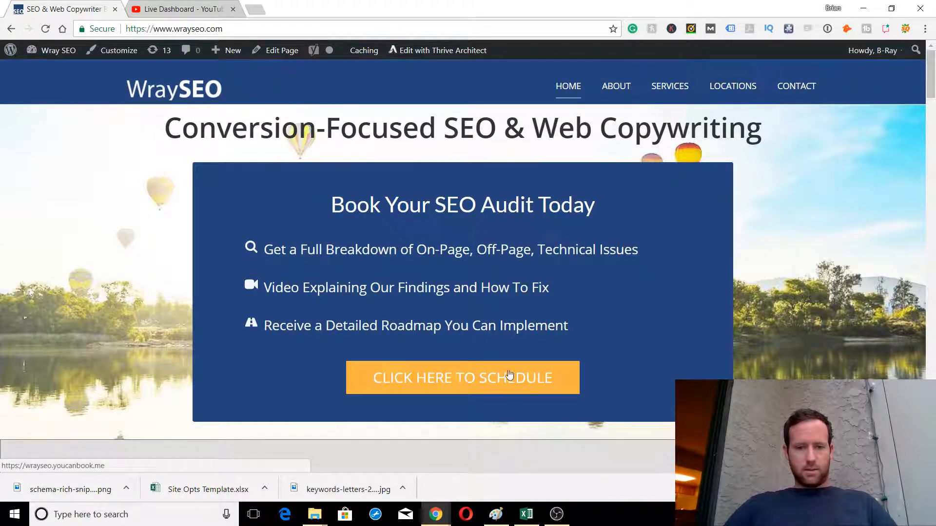
scroll(779, 305, "down", 5)
scroll(780, 306, "up", 5)
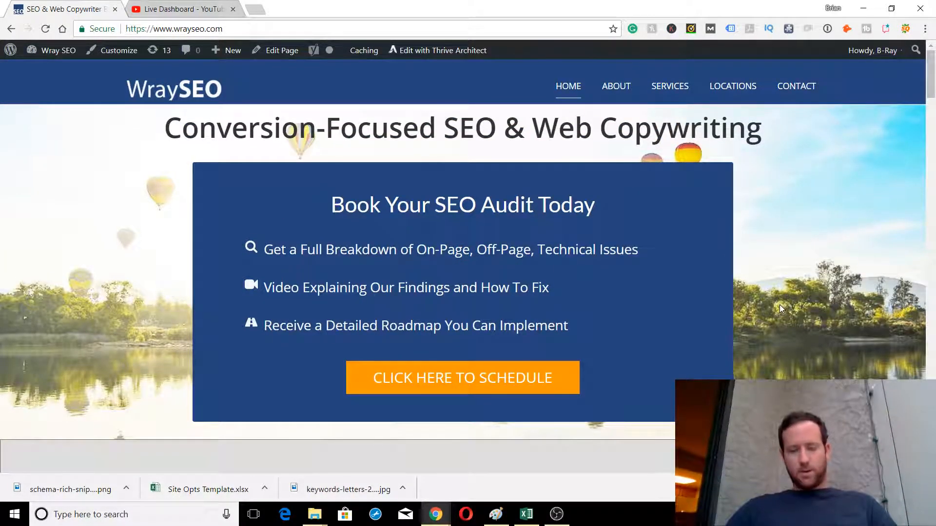
scroll(779, 306, "down", 12)
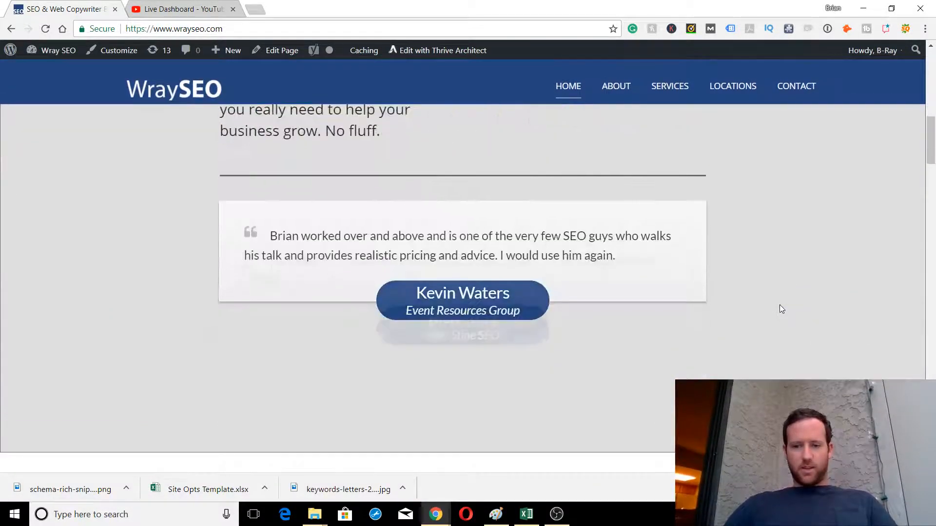
scroll(782, 309, "down", 20)
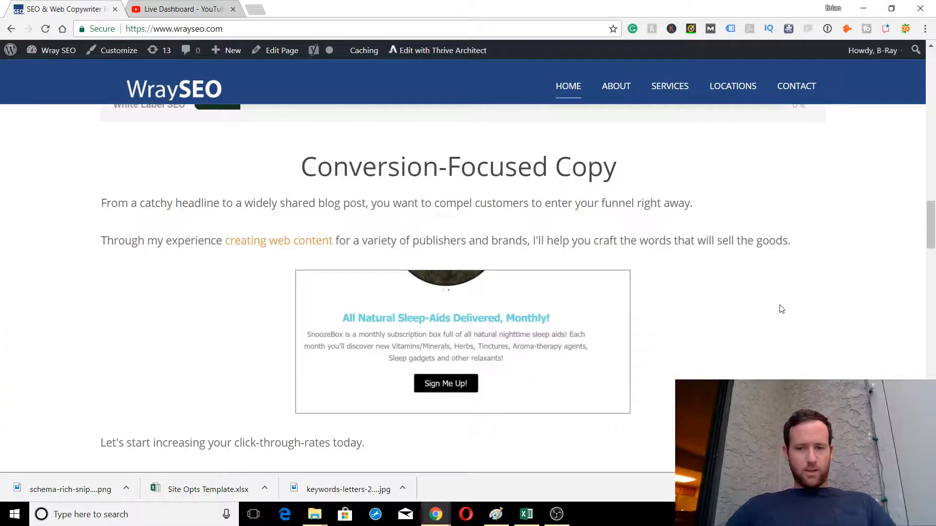
scroll(815, 297, "down", 15)
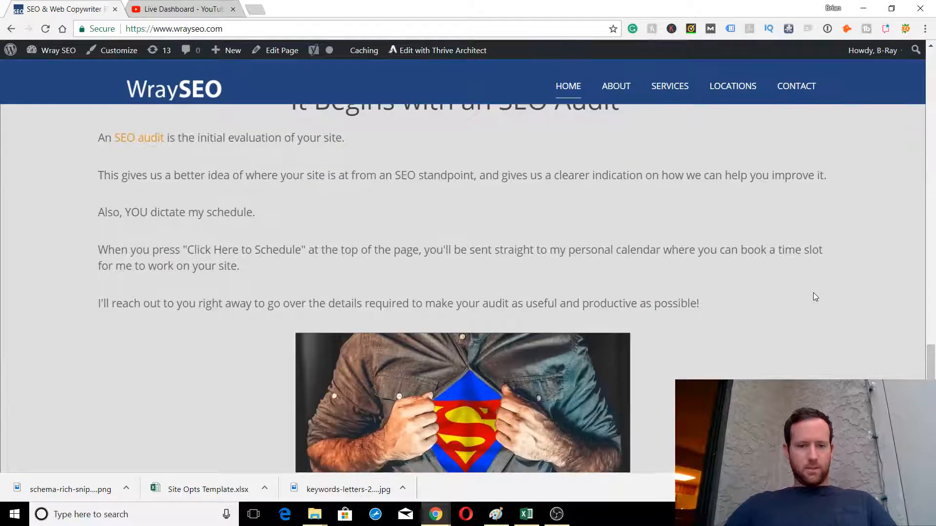
scroll(815, 296, "down", 5)
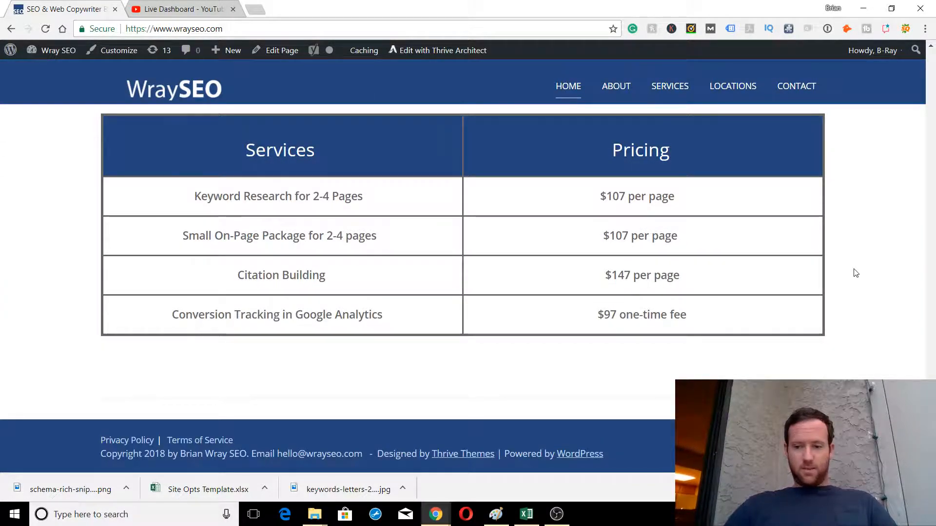
scroll(853, 272, "up", 20)
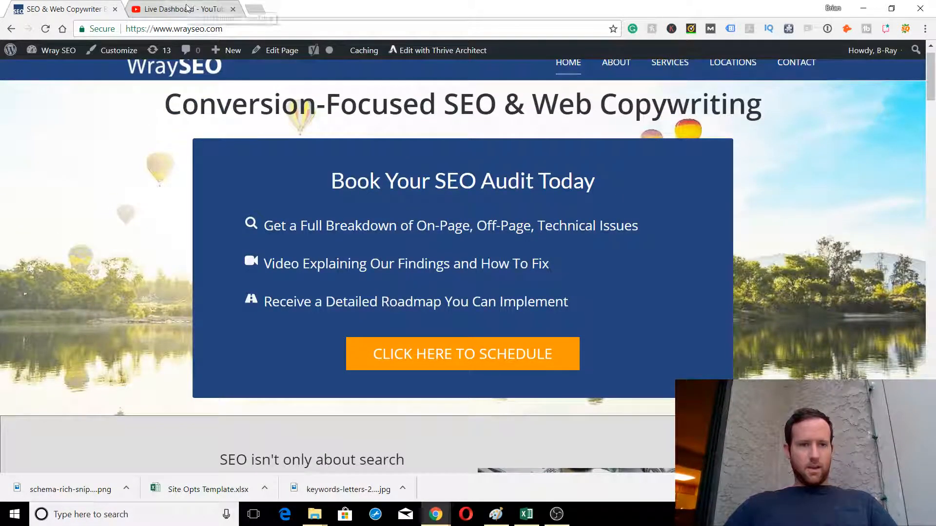
left_click(186, 8)
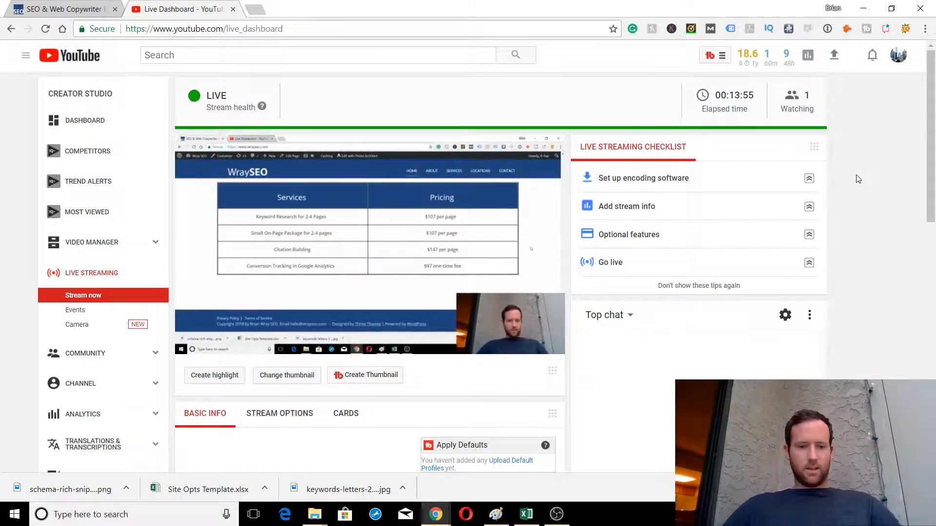
Scroll down the YouTube live dashboard and bring OBS Studio to the front
scroll(858, 179, "down", 2)
scroll(858, 179, "down", 5)
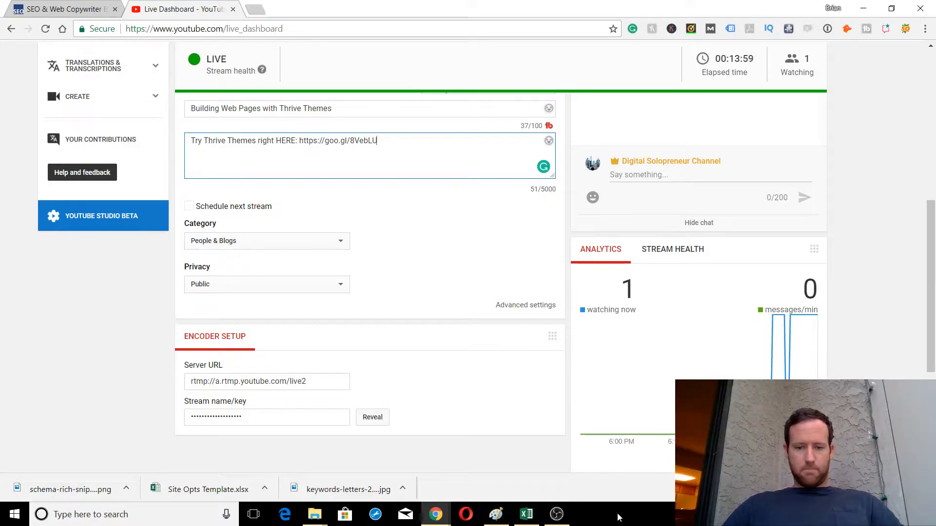
left_click(557, 514)
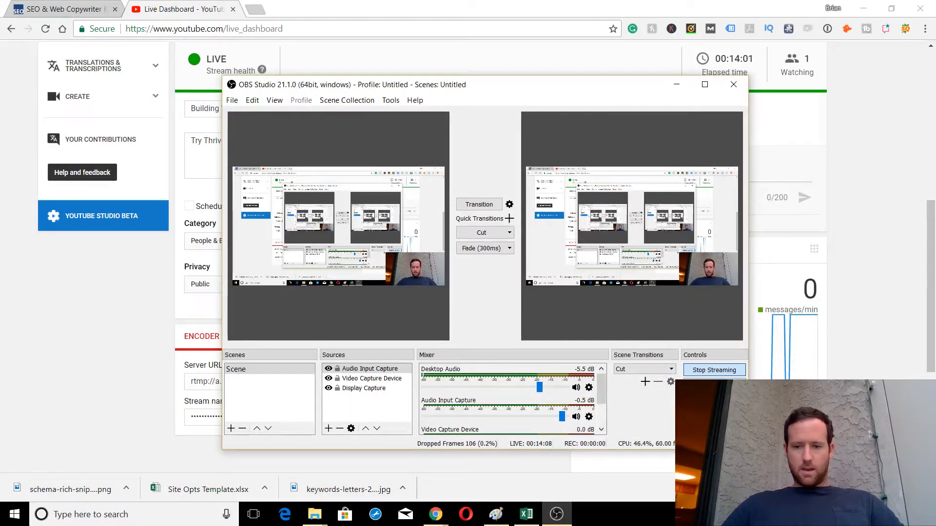